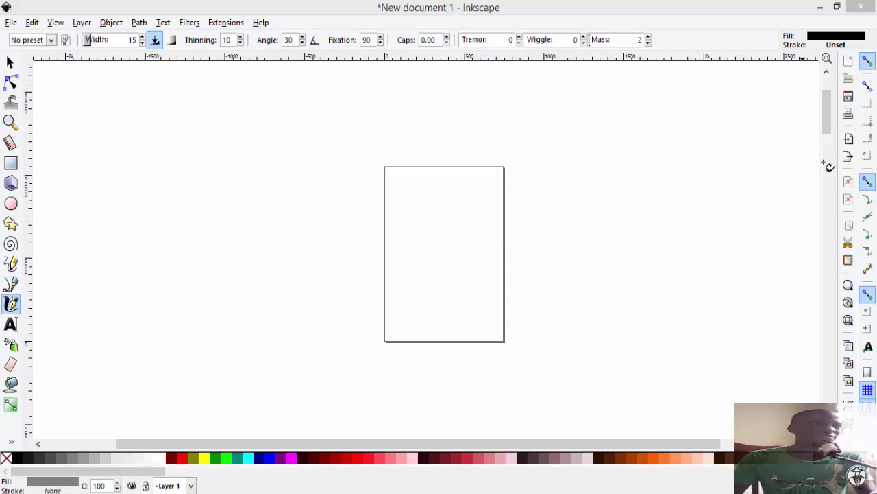
Step: Check the program version in the About Inkscape window and close it
{"action": "left_click", "coordinate": [266, 21]}
{"action": "left_click", "coordinate": [298, 175]}
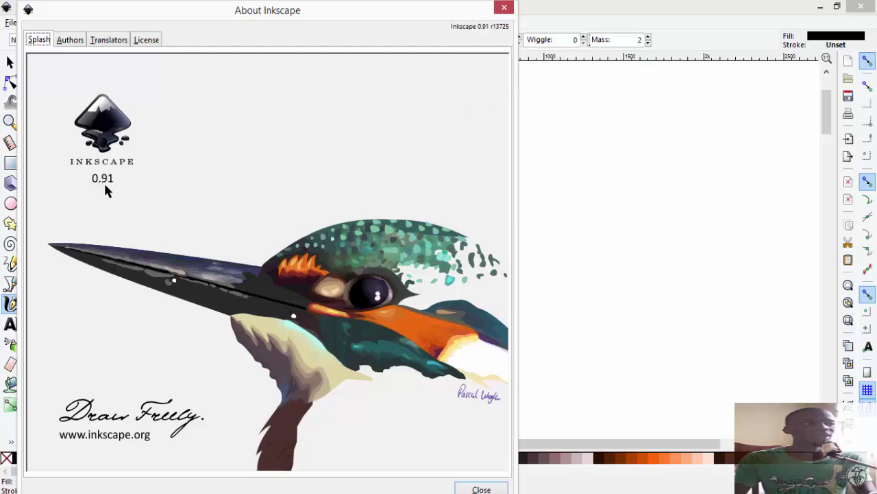
{"action": "left_click", "coordinate": [506, 8]}
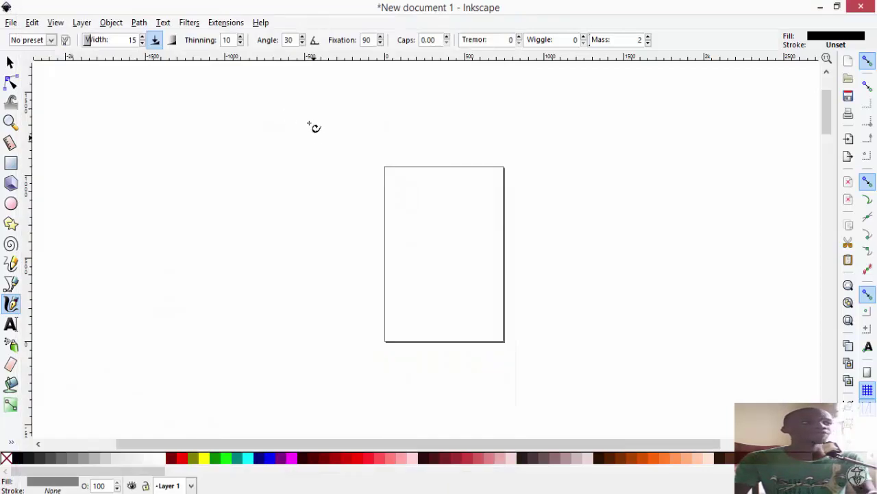
{"action": "left_click", "coordinate": [266, 23]}
{"action": "mouse_move", "coordinate": [346, 77]}
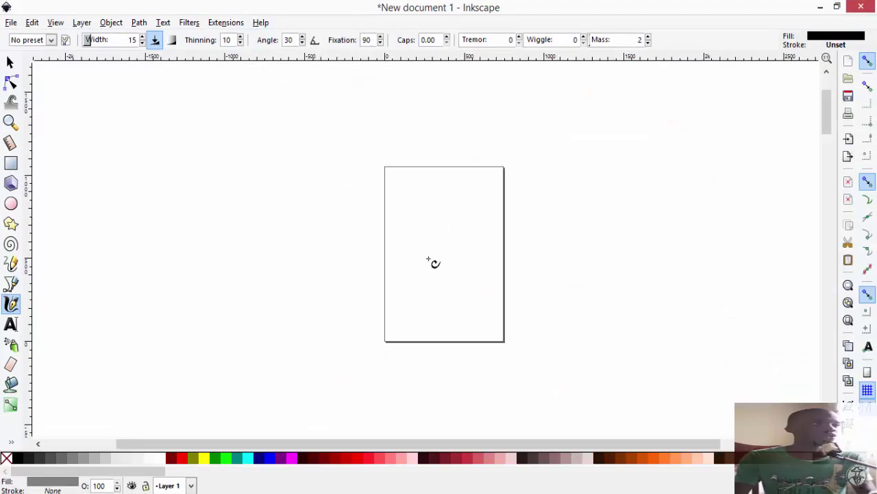
Step: Try a calligraphy stroke down the bow-tie character's face on the scanned sketch
{"action": "scroll", "coordinate": [497, 212], "scroll_direction": "down", "scroll_amount": 10}
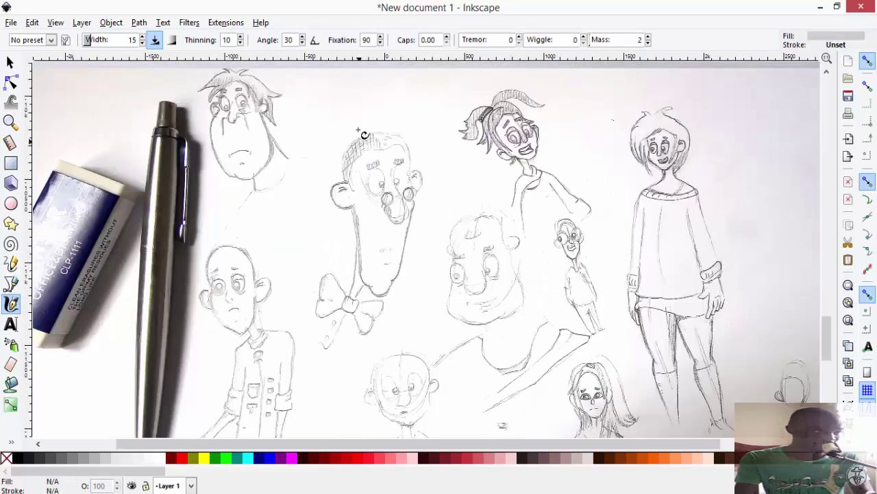
{"action": "mouse_move", "coordinate": [364, 135]}
{"action": "left_mouse_down"}
{"action": "mouse_move", "coordinate": [309, 216]}
{"action": "mouse_move", "coordinate": [317, 300]}
{"action": "mouse_move", "coordinate": [340, 324]}
{"action": "left_mouse_up"}
{"action": "key", "text": "ctrl+z"}
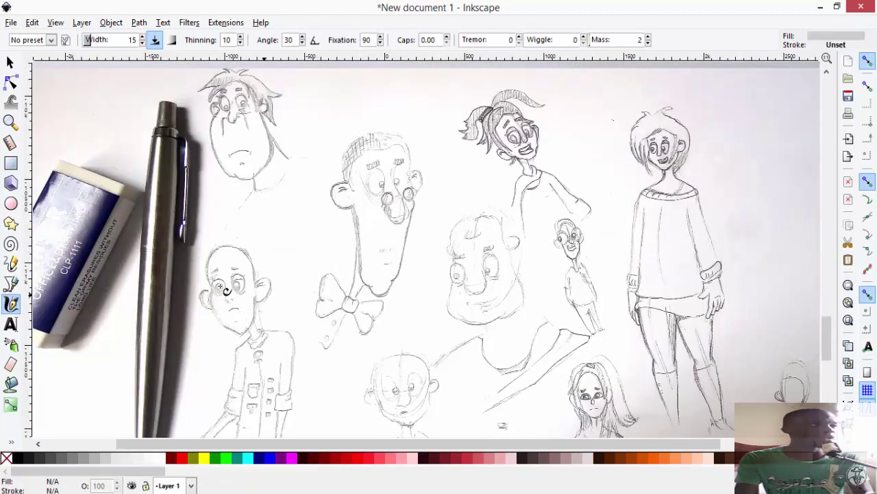
Step: Draw a trial freehand line across the top of the bow-tie character's head with the Pencil tool at smoothing 4
{"action": "left_click", "coordinate": [10, 122]}
{"action": "left_click", "coordinate": [378, 176]}
{"action": "left_click", "coordinate": [377, 176]}
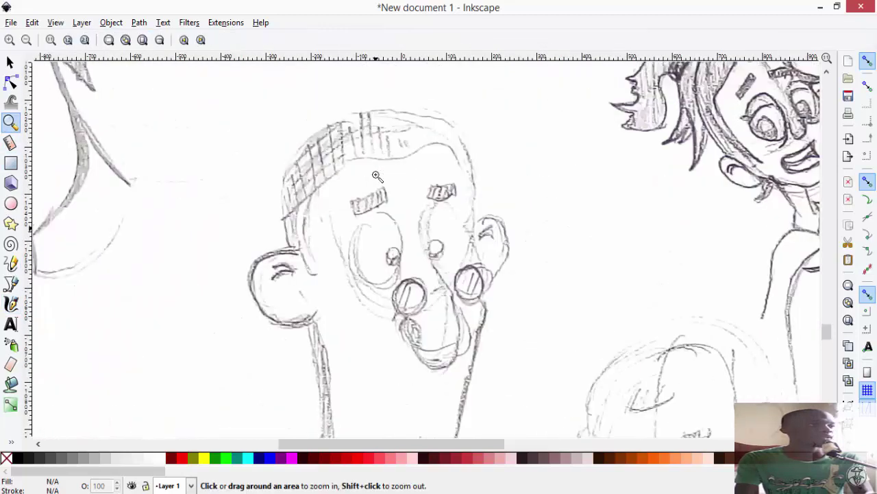
{"action": "left_click", "coordinate": [376, 175]}
{"action": "scroll", "coordinate": [375, 176], "scroll_direction": "up", "scroll_amount": 4}
{"action": "left_click", "coordinate": [11, 264]}
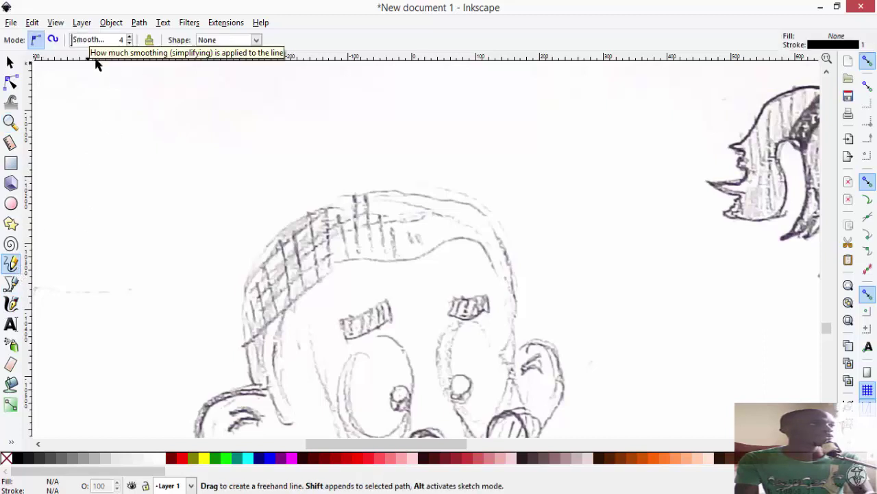
{"action": "mouse_move", "coordinate": [468, 145]}
{"action": "left_mouse_down"}
{"action": "mouse_move", "coordinate": [192, 164]}
{"action": "mouse_move", "coordinate": [550, 266]}
{"action": "left_mouse_up"}
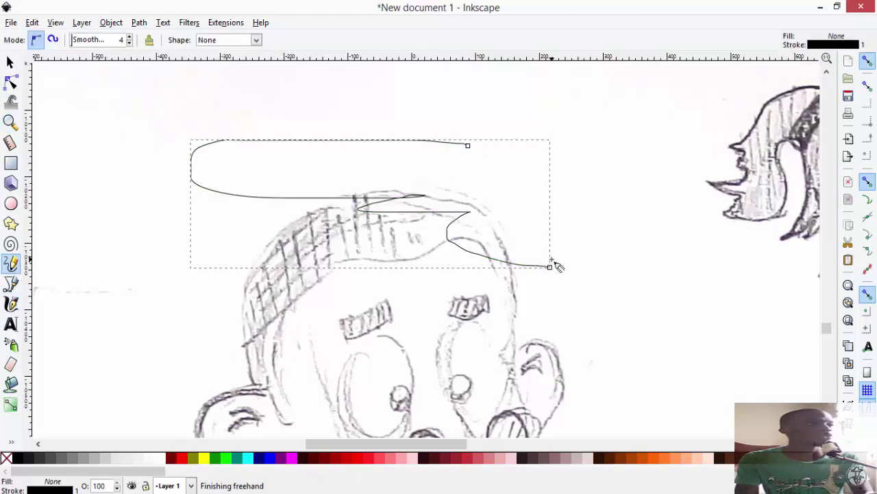
Step: Try to reshape the trial freehand line by moving individual nodes toward the hair outline
{"action": "left_click", "coordinate": [12, 85]}
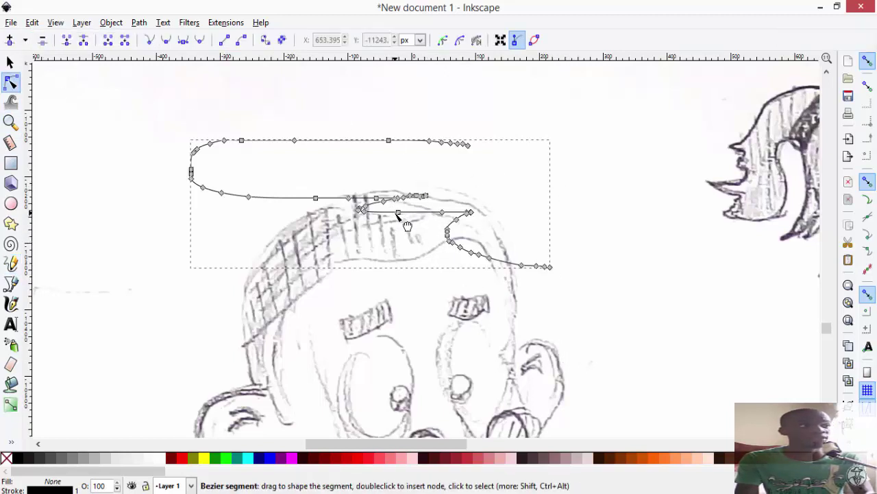
{"action": "left_click_drag", "start_coordinate": [398, 213], "coordinate": [400, 223]}
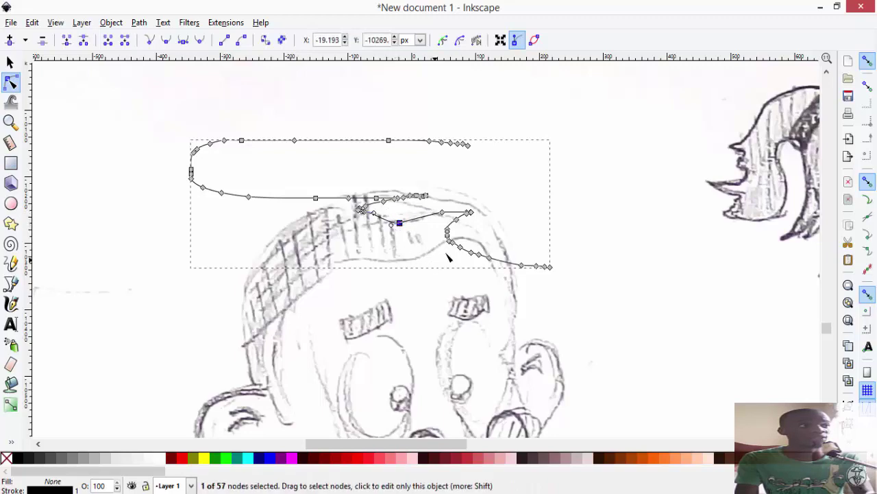
{"action": "left_click_drag", "start_coordinate": [315, 198], "coordinate": [316, 217]}
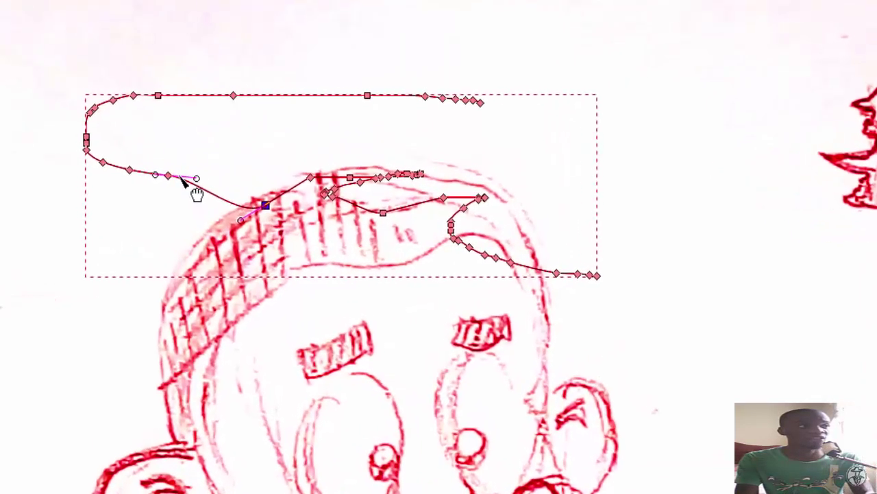
{"action": "left_click_drag", "start_coordinate": [169, 176], "coordinate": [160, 314]}
{"action": "left_click_drag", "start_coordinate": [94, 327], "coordinate": [94, 347]}
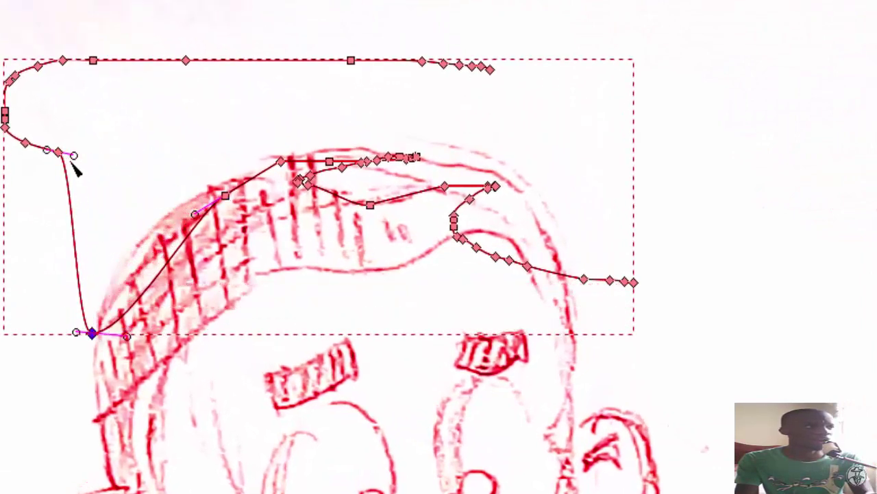
{"action": "left_click_drag", "start_coordinate": [60, 156], "coordinate": [16, 323]}
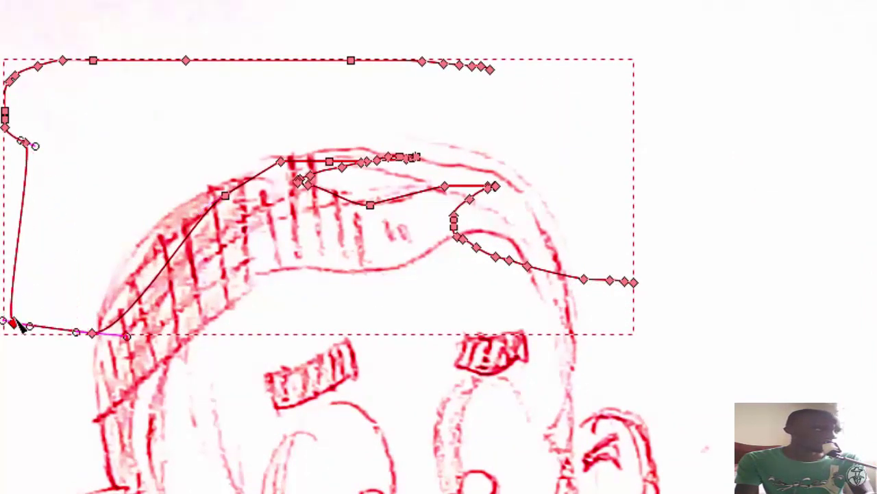
Step: Undo the node edits and the trial freehand line above the head
{"action": "key", "text": "ctrl+z"}
{"action": "key", "text": "ctrl+z"}
{"action": "key", "text": "ctrl+z"}
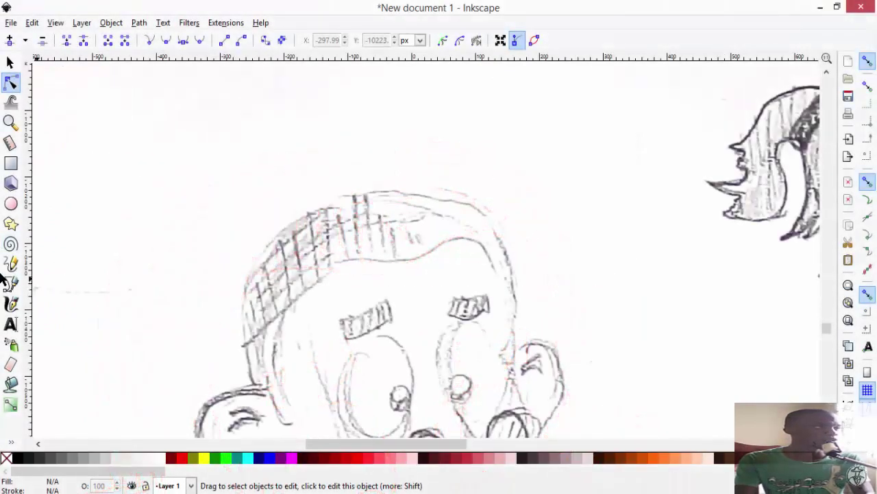
Step: Set the Pencil smoothing to 62 and test it with an arc above the head, undoing the arc
{"action": "left_click", "coordinate": [10, 264]}
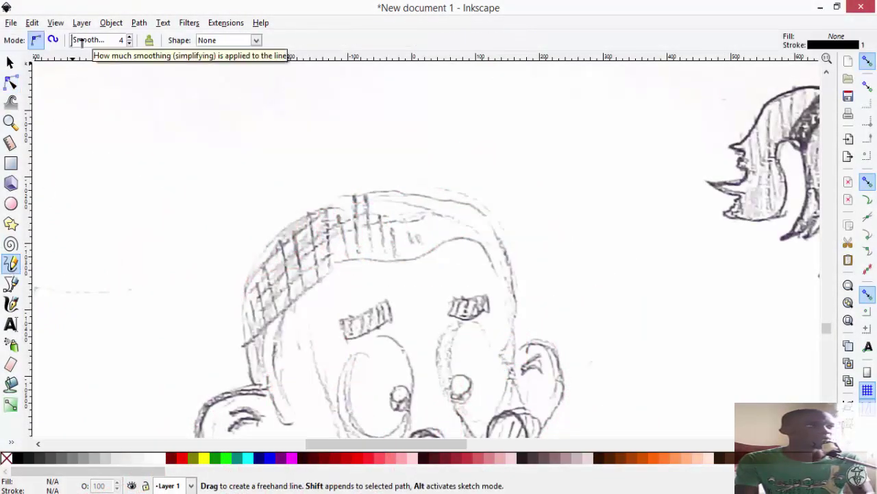
{"action": "left_click_drag", "start_coordinate": [80, 41], "coordinate": [104, 41]}
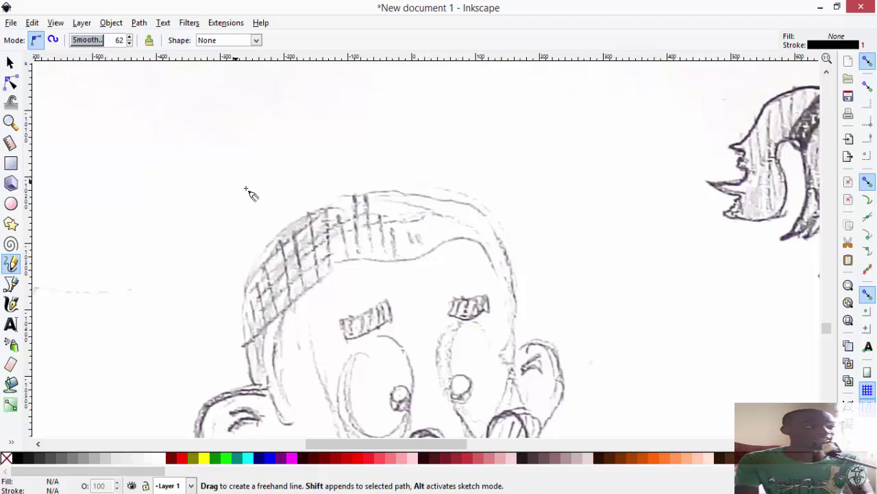
{"action": "mouse_move", "coordinate": [530, 194]}
{"action": "left_mouse_down"}
{"action": "mouse_move", "coordinate": [446, 123]}
{"action": "mouse_move", "coordinate": [200, 237]}
{"action": "left_mouse_up"}
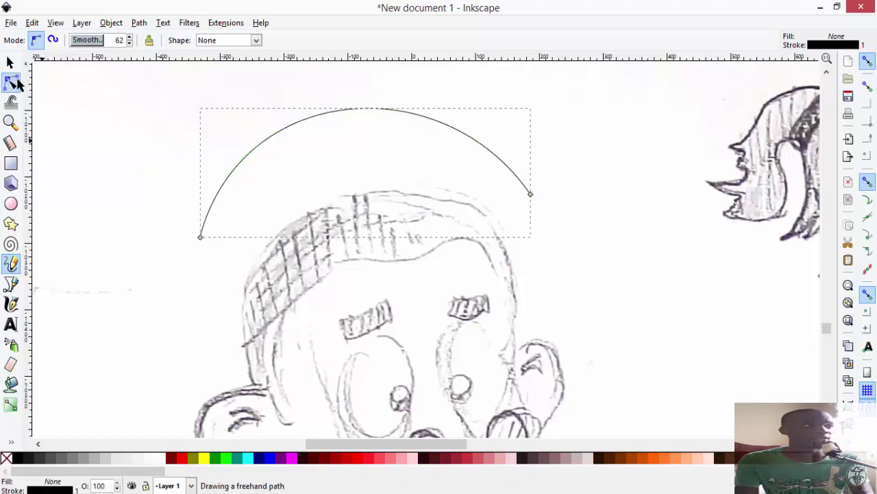
{"action": "left_click", "coordinate": [15, 81]}
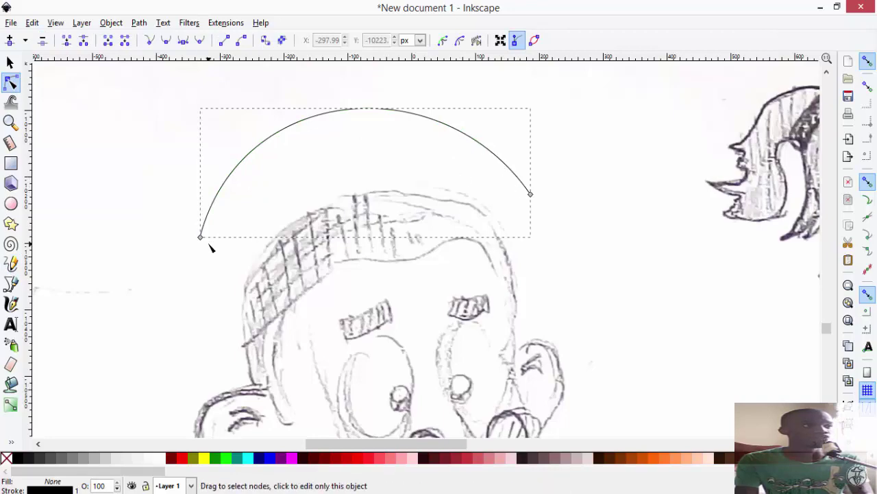
{"action": "key", "text": "ctrl+z"}
Step: Trace the top of the head with a freehand curve running from the right ear over the hair to the left ear
{"action": "scroll", "coordinate": [398, 205], "scroll_direction": "down", "scroll_amount": 4}
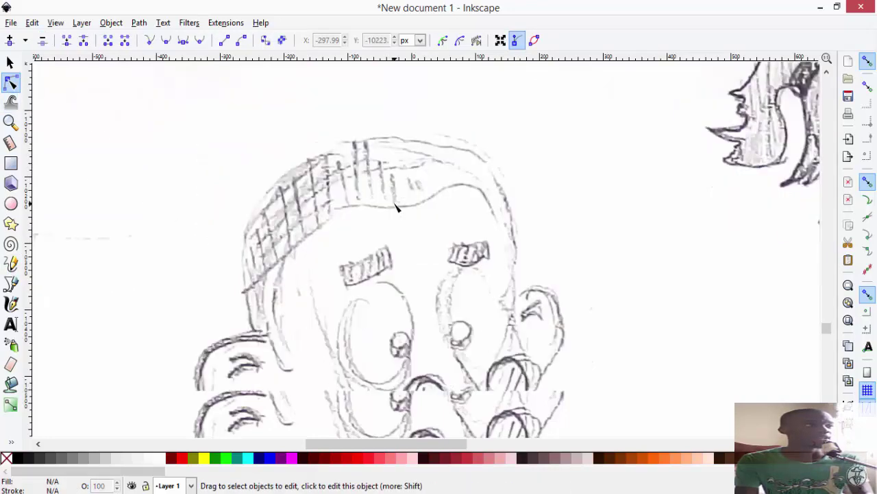
{"action": "left_click", "coordinate": [12, 263]}
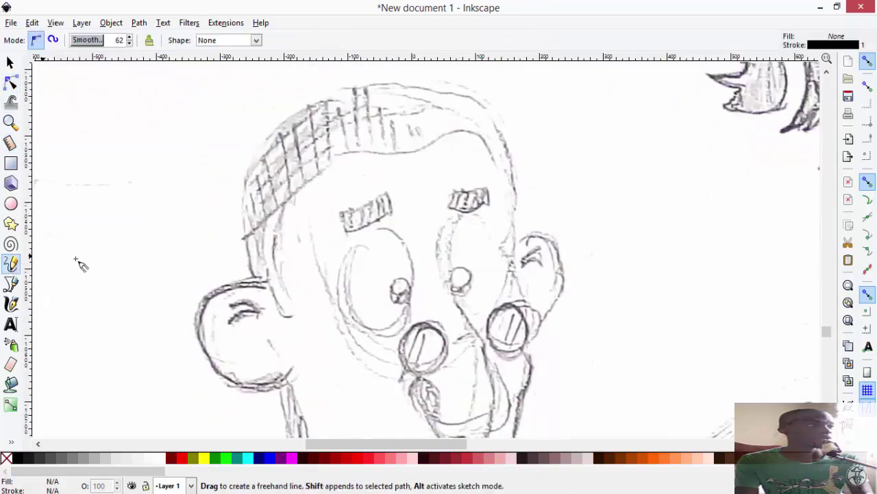
{"action": "left_click_drag", "start_coordinate": [514, 246], "coordinate": [504, 158]}
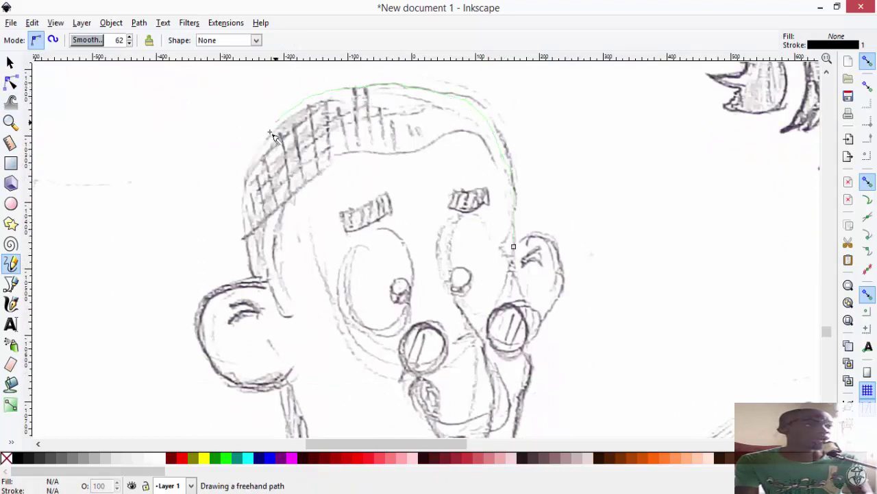
{"action": "left_click_drag", "start_coordinate": [259, 279], "coordinate": [255, 279]}
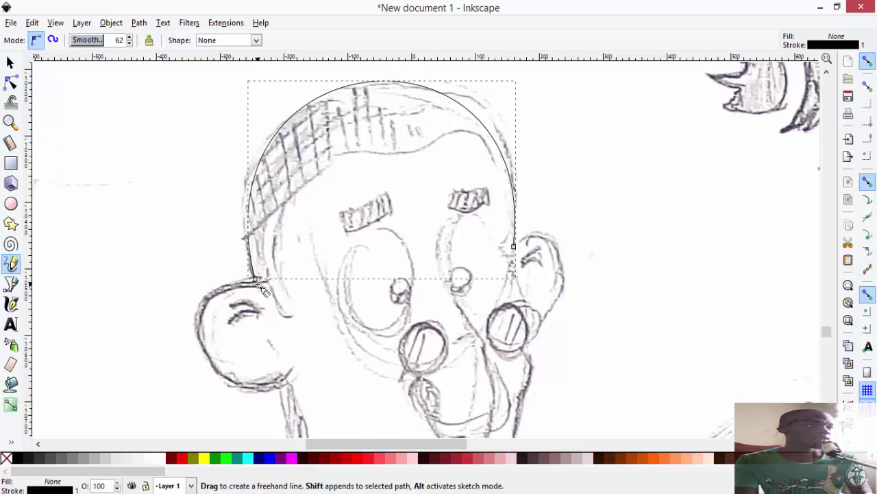
Step: Try to trace the left ear's outline with a freehand curve continuing from the end of the head line
{"action": "scroll", "coordinate": [262, 289], "scroll_direction": "down", "scroll_amount": 2}
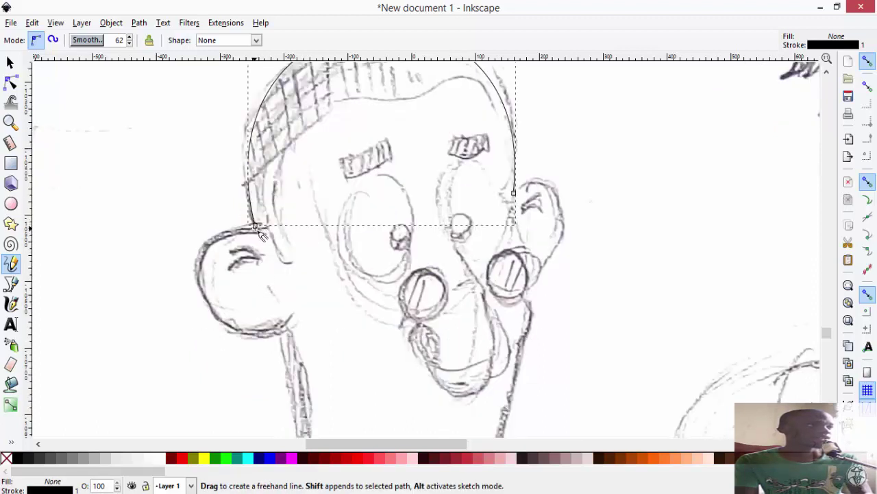
{"action": "left_click_drag", "start_coordinate": [255, 225], "coordinate": [216, 241]}
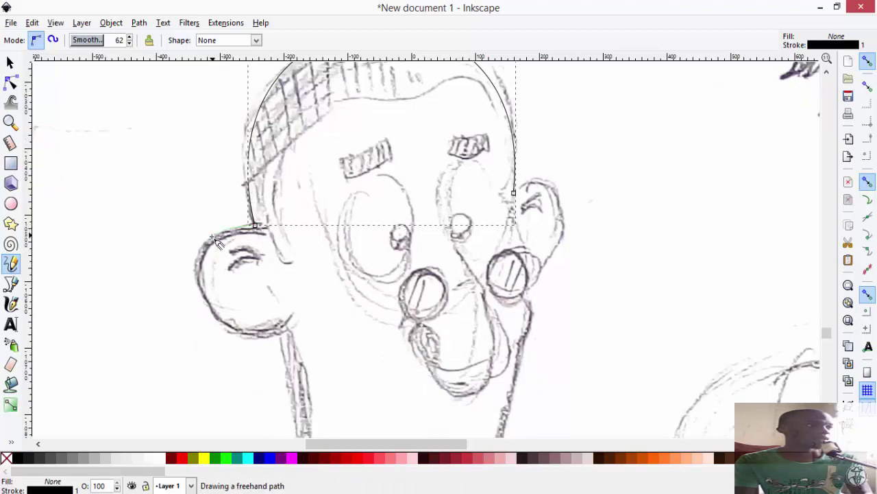
{"action": "left_click_drag", "start_coordinate": [295, 340], "coordinate": [294, 332]}
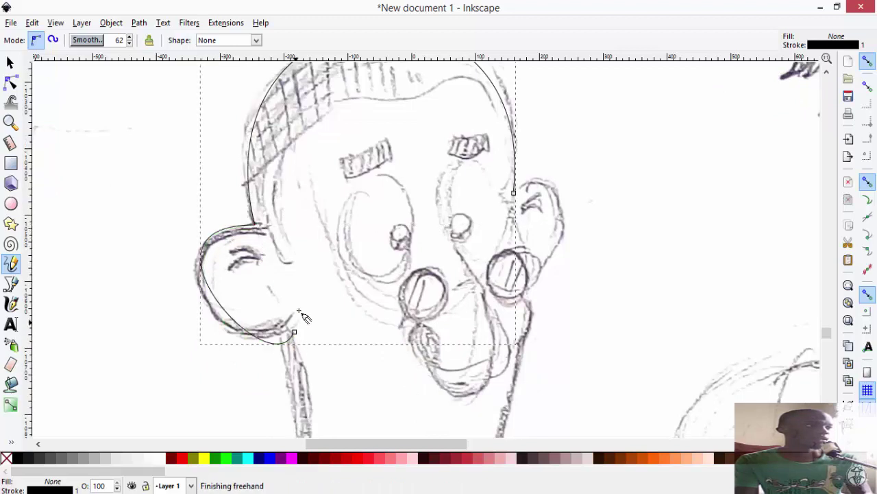
{"action": "key", "text": "ctrl+z"}
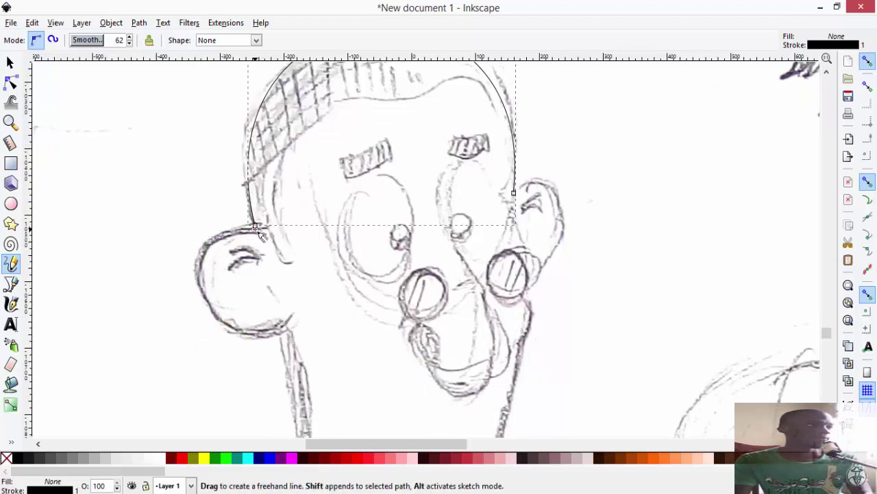
Step: Trace the left ear with a curve continuing the head line, and reshape its segment to match the sketched outline
{"action": "left_click_drag", "start_coordinate": [255, 226], "coordinate": [218, 223]}
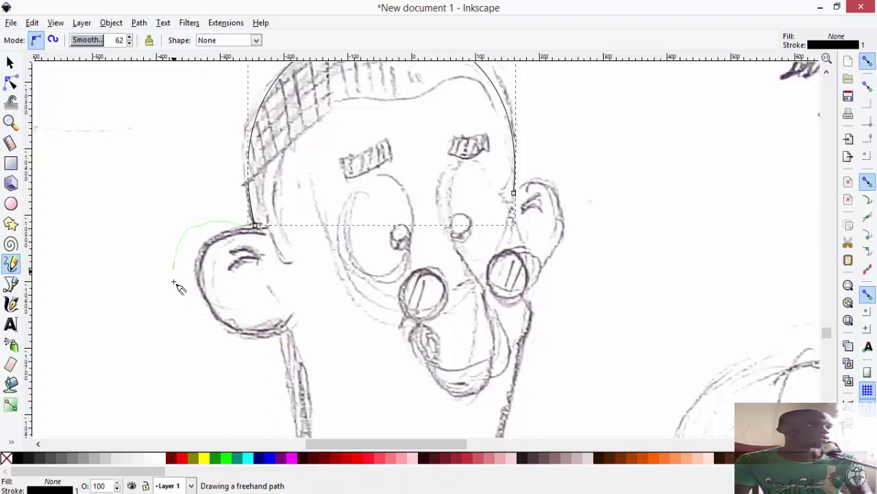
{"action": "left_click_drag", "start_coordinate": [274, 327], "coordinate": [274, 327]}
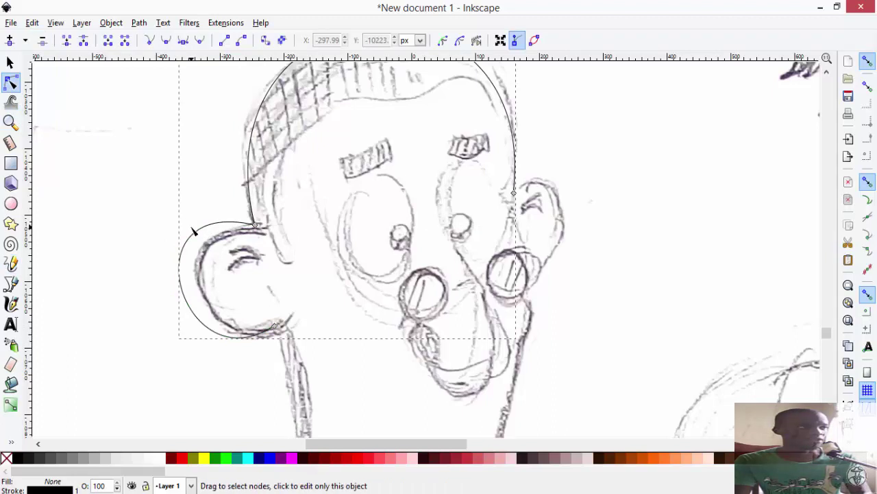
{"action": "mouse_move", "coordinate": [199, 242]}
{"action": "left_mouse_down"}
{"action": "mouse_move", "coordinate": [218, 255]}
{"action": "mouse_move", "coordinate": [211, 250]}
{"action": "left_mouse_up"}
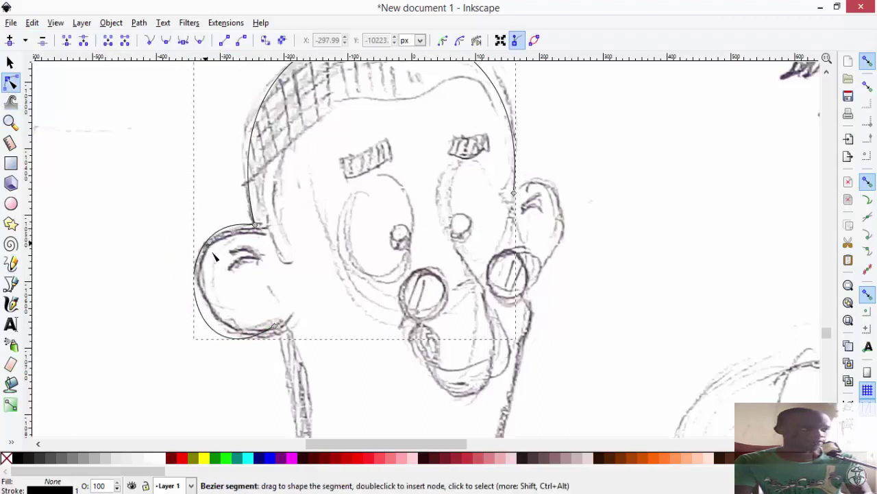
{"action": "left_click_drag", "start_coordinate": [236, 344], "coordinate": [239, 336]}
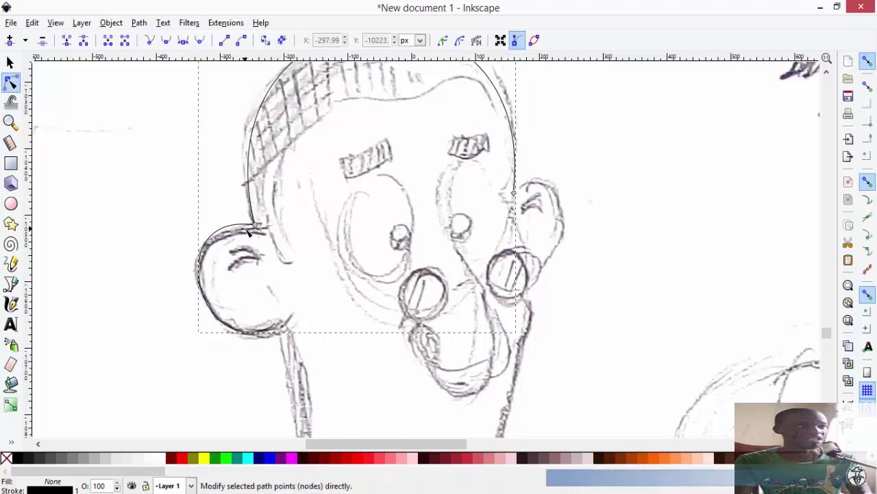
Step: Trace the right ear's outline from the end of the head line and the fold inside the left ear
{"action": "left_click", "coordinate": [12, 265]}
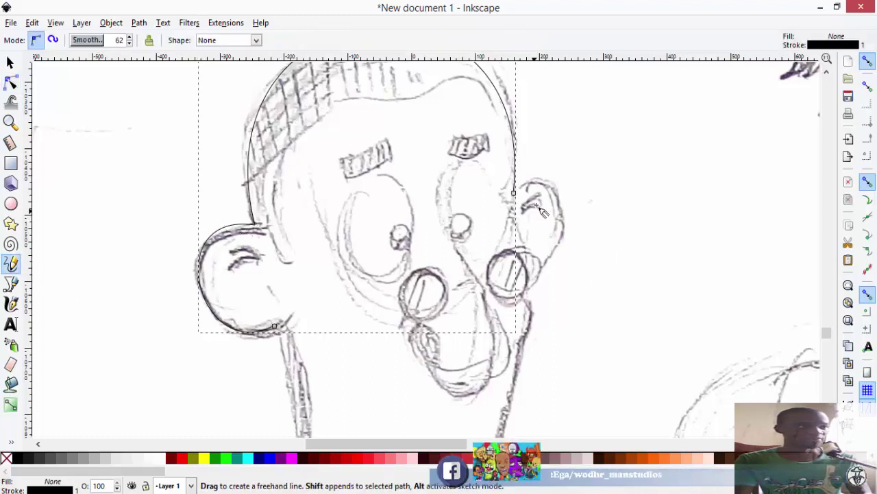
{"action": "mouse_move", "coordinate": [513, 194]}
{"action": "left_mouse_down"}
{"action": "mouse_move", "coordinate": [556, 190]}
{"action": "mouse_move", "coordinate": [567, 227]}
{"action": "mouse_move", "coordinate": [562, 250]}
{"action": "mouse_move", "coordinate": [533, 267]}
{"action": "left_mouse_up"}
{"action": "mouse_move", "coordinate": [259, 257]}
{"action": "left_mouse_down"}
{"action": "mouse_move", "coordinate": [209, 254]}
{"action": "mouse_move", "coordinate": [223, 240]}
{"action": "mouse_move", "coordinate": [251, 253]}
{"action": "mouse_move", "coordinate": [227, 249]}
{"action": "left_mouse_up"}
{"action": "key", "text": "ctrl+z"}
{"action": "left_click_drag", "start_coordinate": [462, 156], "coordinate": [465, 159]}
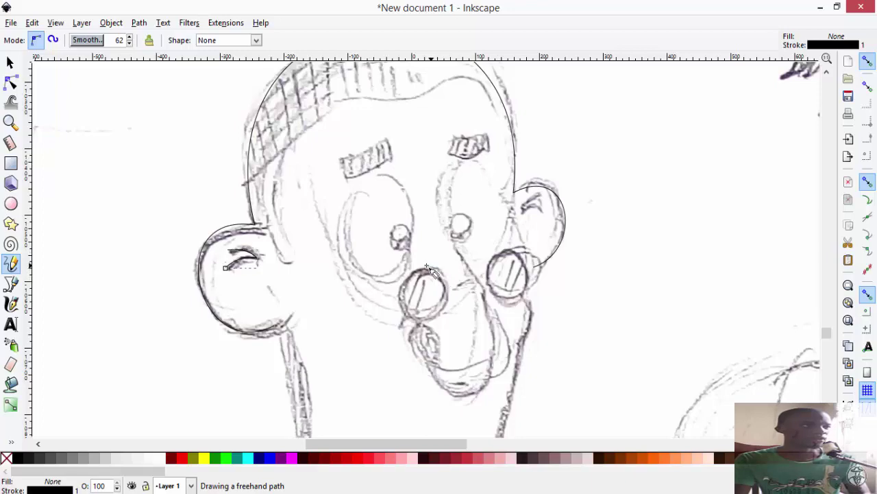
Step: Try to trace the left round shape beside the nose with a freehand line
{"action": "left_click_drag", "start_coordinate": [426, 266], "coordinate": [403, 283]}
{"action": "key", "text": "ctrl+z"}
{"action": "scroll", "coordinate": [446, 290], "scroll_direction": "down", "scroll_amount": 4}
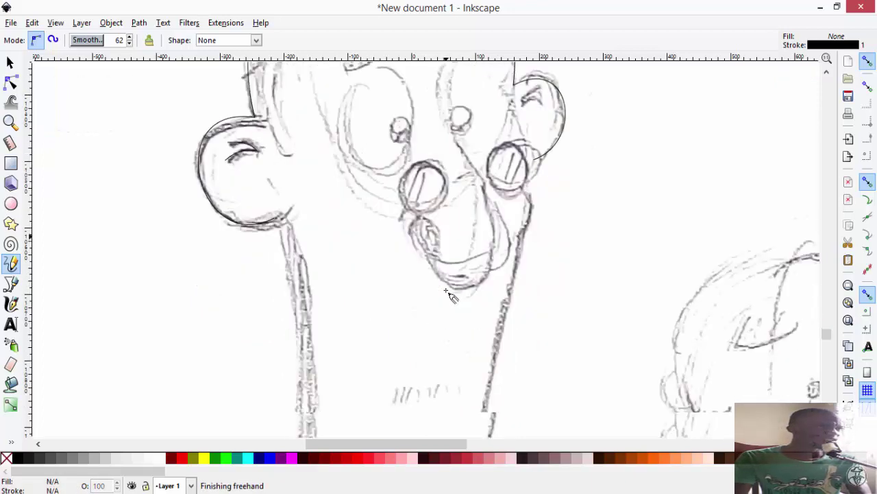
{"action": "scroll", "coordinate": [493, 293], "scroll_direction": "down", "scroll_amount": 4}
{"action": "scroll", "coordinate": [494, 290], "scroll_direction": "up", "scroll_amount": 6}
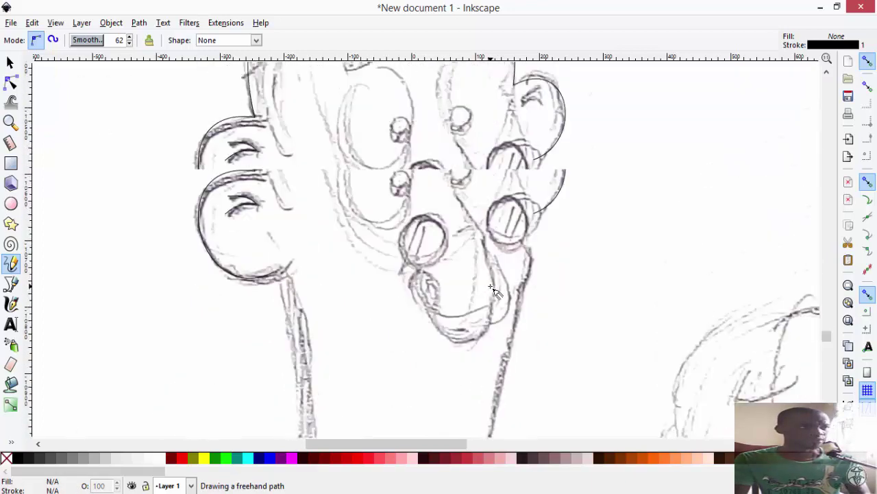
Step: Draw an ellipse about 108 px wide and 144 px high over the left eye, and switch to the Selector tool
{"action": "scroll", "coordinate": [491, 287], "scroll_direction": "up", "scroll_amount": 2}
{"action": "key", "text": "e"}
{"action": "left_click_drag", "start_coordinate": [346, 185], "coordinate": [414, 280]}
{"action": "key", "text": "s"}
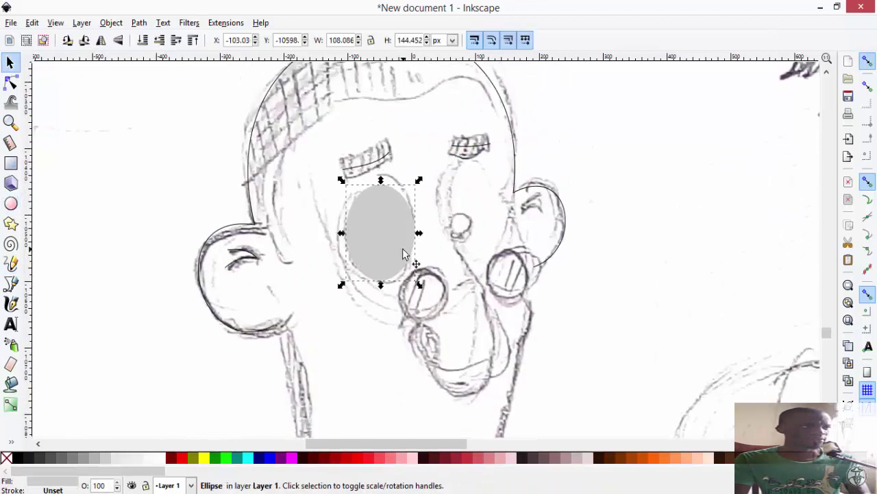
Step: Delete the ellipse over the left eye and trace the long nose's outline with a freehand line
{"action": "key", "text": "Delete"}
{"action": "key", "text": "p"}
{"action": "scroll", "coordinate": [405, 253], "scroll_direction": "down", "scroll_amount": 2}
{"action": "left_click_drag", "start_coordinate": [460, 199], "coordinate": [426, 207]}
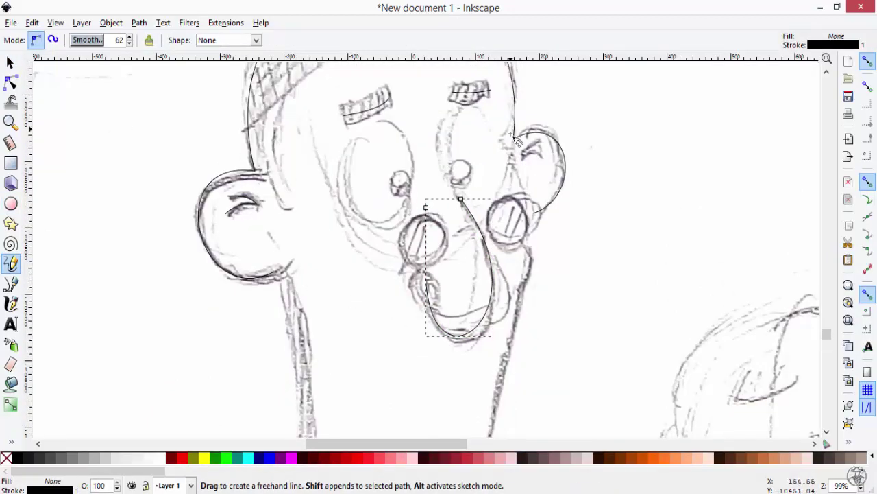
Step: Place ellipses about 108 px wide and 145 px high over both eyes and matching circles over the round shapes beside the nose
{"action": "key", "text": "e"}
{"action": "mouse_move", "coordinate": [342, 122]}
{"action": "left_mouse_down"}
{"action": "mouse_move", "coordinate": [414, 228]}
{"action": "mouse_move", "coordinate": [493, 215]}
{"action": "left_mouse_up"}
{"action": "key", "text": "s"}
{"action": "right_click", "coordinate": [368, 196]}
{"action": "left_click", "coordinate": [416, 303]}
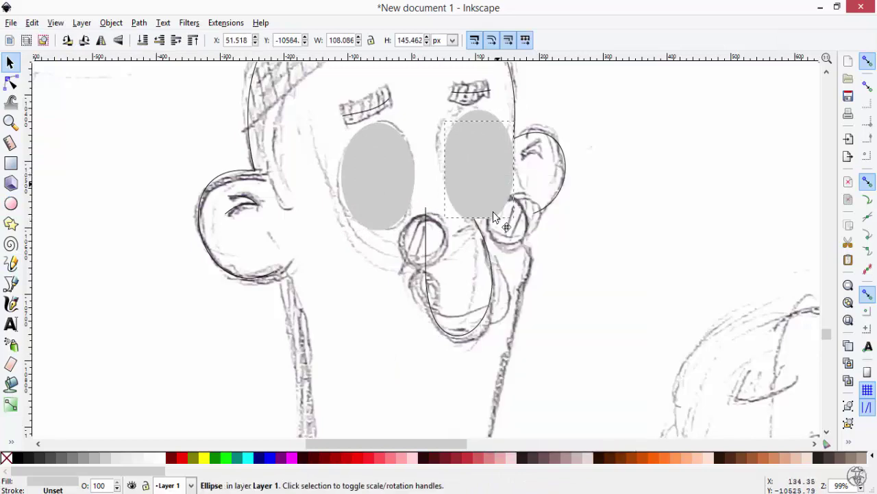
{"action": "mouse_move", "coordinate": [400, 213]}
{"action": "left_mouse_down"}
{"action": "mouse_move", "coordinate": [450, 265]}
{"action": "mouse_move", "coordinate": [525, 231]}
{"action": "mouse_move", "coordinate": [482, 432]}
{"action": "left_mouse_up"}
{"action": "key", "text": "ctrl+d"}
Step: Trace the right side of the face down to the chin and reshape its segments to follow the sketched edge
{"action": "scroll", "coordinate": [418, 374], "scroll_direction": "down", "scroll_amount": 4}
{"action": "scroll", "coordinate": [478, 205], "scroll_direction": "up", "scroll_amount": 2}
{"action": "key", "text": "p"}
{"action": "scroll", "coordinate": [488, 287], "scroll_direction": "down", "scroll_amount": 6}
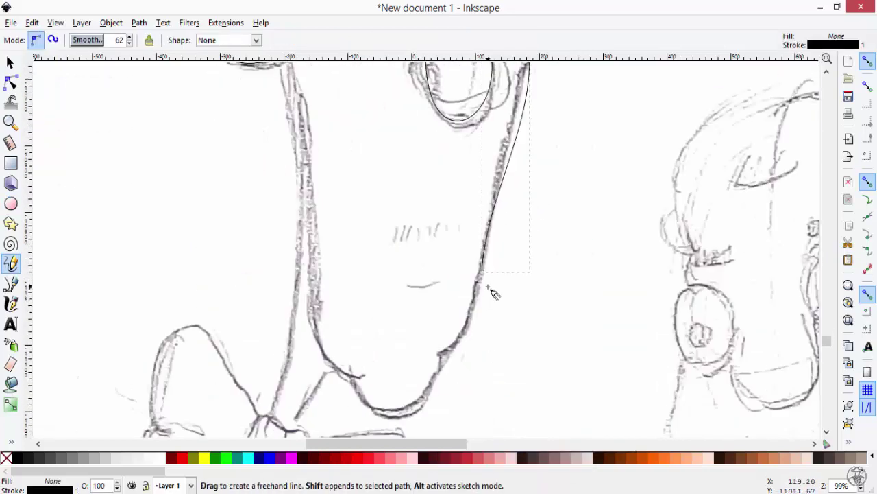
{"action": "mouse_move", "coordinate": [482, 271]}
{"action": "left_mouse_down"}
{"action": "mouse_move", "coordinate": [436, 350]}
{"action": "mouse_move", "coordinate": [462, 355]}
{"action": "left_mouse_up"}
{"action": "left_click", "coordinate": [11, 83]}
{"action": "left_click_drag", "start_coordinate": [481, 308], "coordinate": [476, 312]}
{"action": "scroll", "coordinate": [475, 312], "scroll_direction": "up", "scroll_amount": 6}
{"action": "left_click_drag", "start_coordinate": [525, 269], "coordinate": [524, 247]}
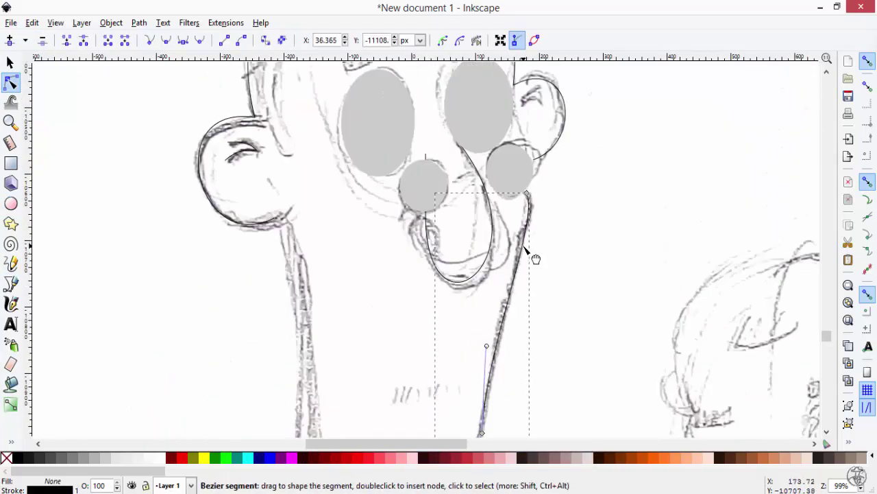
Step: Trace the left side of the face from below the ear to the chin and adjust the curve
{"action": "scroll", "coordinate": [524, 247], "scroll_direction": "down", "scroll_amount": 4}
{"action": "key", "text": "p"}
{"action": "left_click_drag", "start_coordinate": [278, 108], "coordinate": [353, 370]}
{"action": "key", "text": "n"}
{"action": "left_click_drag", "start_coordinate": [247, 325], "coordinate": [261, 345]}
Step: Trace the rounded chin between the ends of the left and right jaw lines
{"action": "key", "text": "p"}
{"action": "scroll", "coordinate": [343, 323], "scroll_direction": "down", "scroll_amount": 2}
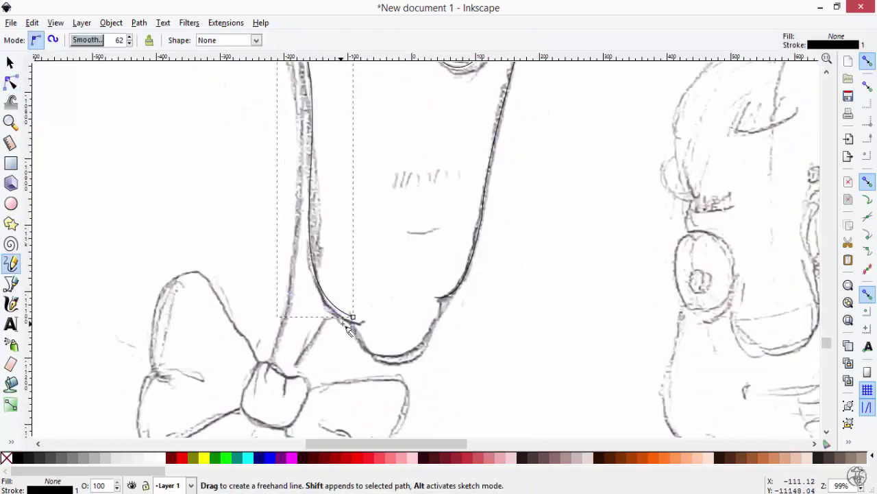
{"action": "mouse_move", "coordinate": [352, 317]}
{"action": "left_mouse_down"}
{"action": "mouse_move", "coordinate": [430, 344]}
{"action": "mouse_move", "coordinate": [440, 298]}
{"action": "left_mouse_up"}
Step: Give the left eye's ellipse a thin flat black outline and remove its fill
{"action": "scroll", "coordinate": [413, 340], "scroll_direction": "up", "scroll_amount": 10}
{"action": "key", "text": "s"}
{"action": "left_click", "coordinate": [376, 166]}
{"action": "key", "text": "ctrl+shift+f"}
{"action": "left_click", "coordinate": [762, 80]}
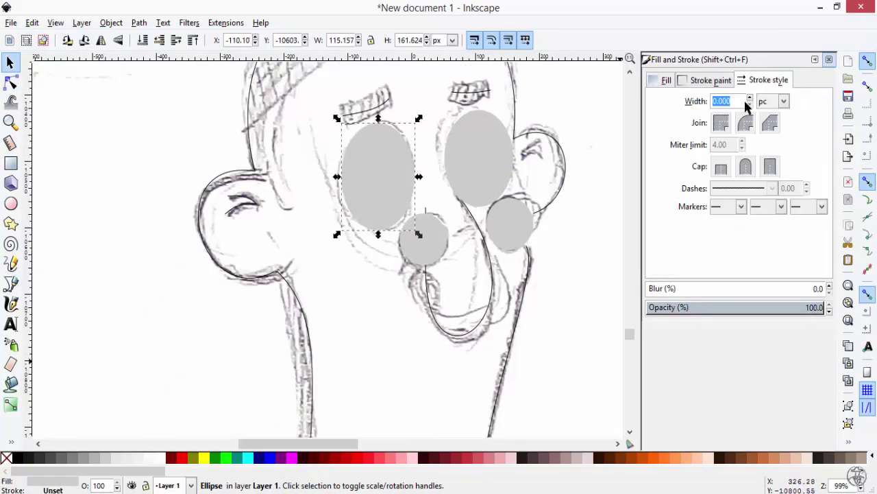
{"action": "left_click", "coordinate": [711, 80]}
{"action": "left_click", "coordinate": [679, 103]}
{"action": "left_click", "coordinate": [763, 80]}
{"action": "scroll", "coordinate": [749, 102], "scroll_direction": "down", "scroll_amount": 9}
{"action": "left_click", "coordinate": [660, 81]}
{"action": "left_click", "coordinate": [661, 103]}
Step: Apply a thin flat outline without fill to the right eye's ellipse
{"action": "left_click", "coordinate": [478, 157]}
{"action": "left_click", "coordinate": [711, 80]}
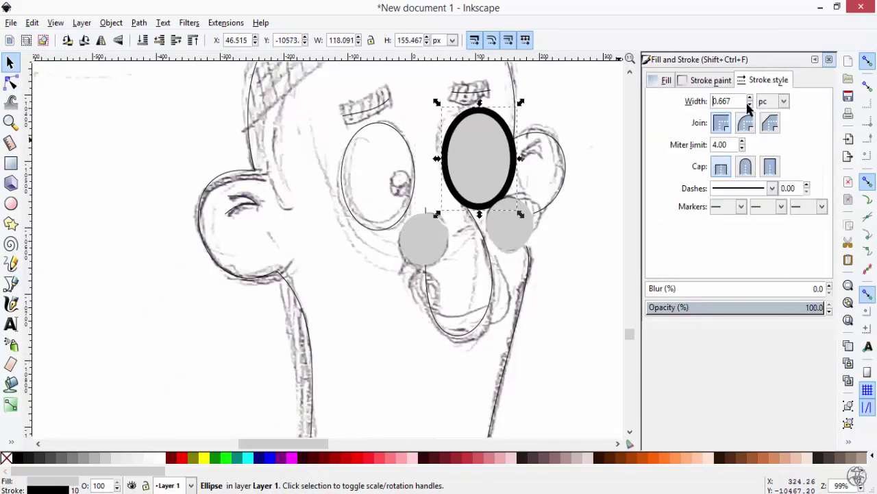
{"action": "scroll", "coordinate": [747, 104], "scroll_direction": "down", "scroll_amount": 7}
{"action": "left_click", "coordinate": [660, 80]}
{"action": "left_click", "coordinate": [659, 103]}
Step: Create black pupils in both eyes from scaled-down duplicates of an eye ellipse
{"action": "right_click", "coordinate": [448, 126]}
{"action": "left_click", "coordinate": [477, 221]}
{"action": "mouse_move", "coordinate": [520, 214]}
{"action": "left_mouse_down"}
{"action": "mouse_move", "coordinate": [482, 146]}
{"action": "mouse_move", "coordinate": [478, 185]}
{"action": "left_mouse_up"}
{"action": "mouse_move", "coordinate": [485, 148]}
{"action": "left_mouse_down"}
{"action": "mouse_move", "coordinate": [415, 210]}
{"action": "mouse_move", "coordinate": [408, 194]}
{"action": "left_mouse_up"}
{"action": "right_click", "coordinate": [453, 170]}
{"action": "left_click", "coordinate": [483, 264]}
{"action": "left_click", "coordinate": [680, 104]}
{"action": "left_click", "coordinate": [462, 180]}
{"action": "left_click", "coordinate": [680, 104]}
Step: Give the two grey circles beside the nose black outlines, reducing their stroke width
{"action": "scroll", "coordinate": [466, 178], "scroll_direction": "down", "scroll_amount": 4}
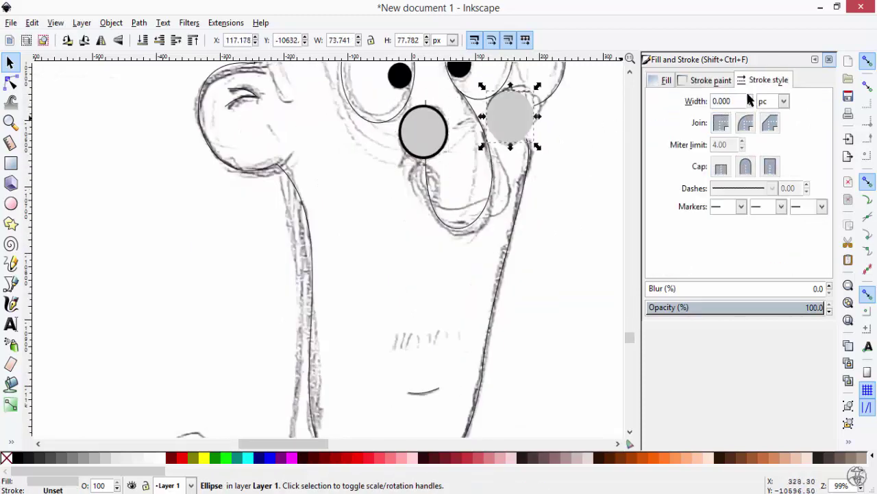
{"action": "scroll", "coordinate": [748, 100], "scroll_direction": "up", "scroll_amount": 3}
{"action": "scroll", "coordinate": [397, 332], "scroll_direction": "down", "scroll_amount": 4}
Step: Trace both neck lines between the head and the bow tie, reshaping the left one to match the sketch
{"action": "key", "text": "p"}
{"action": "scroll", "coordinate": [306, 131], "scroll_direction": "down", "scroll_amount": 2}
{"action": "left_click_drag", "start_coordinate": [306, 72], "coordinate": [272, 357]}
{"action": "key", "text": "n"}
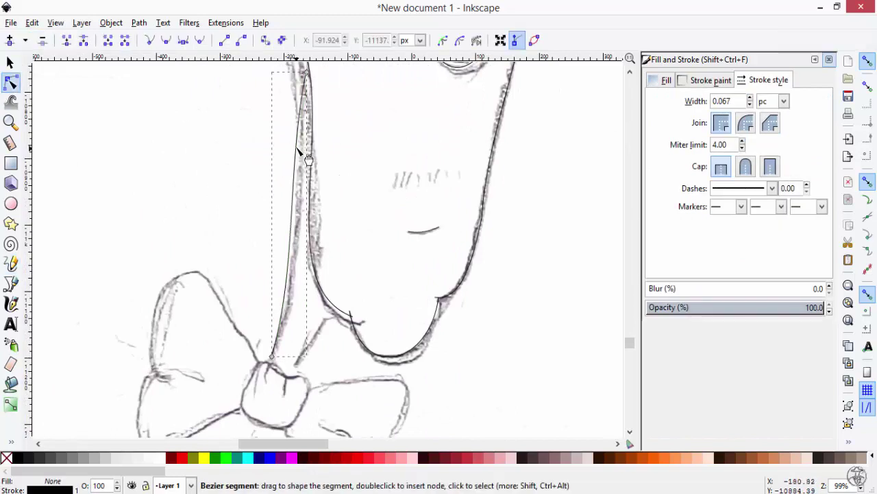
{"action": "left_click_drag", "start_coordinate": [297, 148], "coordinate": [305, 150]}
{"action": "key", "text": "p"}
{"action": "left_click_drag", "start_coordinate": [297, 364], "coordinate": [335, 310]}
{"action": "key", "text": "n"}
Step: Trace the left wing of the bow tie and reshape its lower curve to fit the sketched outline
{"action": "scroll", "coordinate": [335, 310], "scroll_direction": "down", "scroll_amount": 4}
{"action": "key", "text": "p"}
{"action": "left_click_drag", "start_coordinate": [264, 256], "coordinate": [241, 219]}
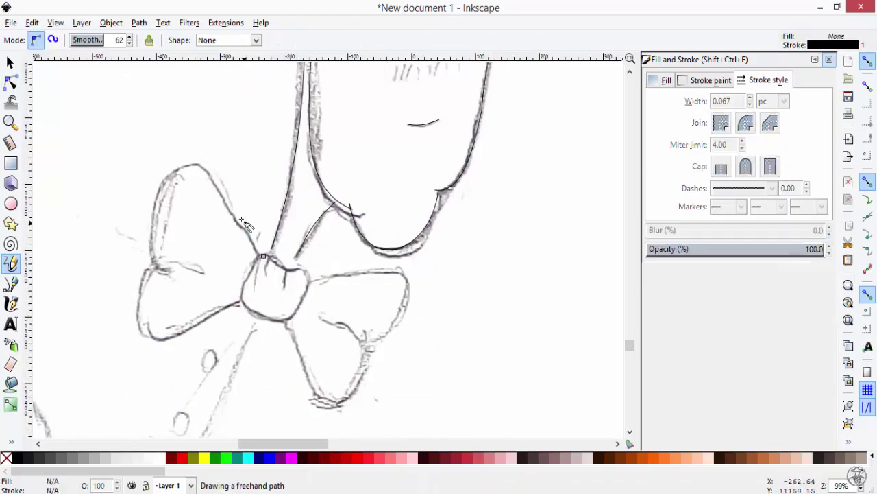
{"action": "left_click_drag", "start_coordinate": [260, 256], "coordinate": [208, 172]}
{"action": "left_click_drag", "start_coordinate": [208, 172], "coordinate": [156, 238]}
{"action": "left_click_drag", "start_coordinate": [140, 334], "coordinate": [241, 302]}
{"action": "key", "text": "n"}
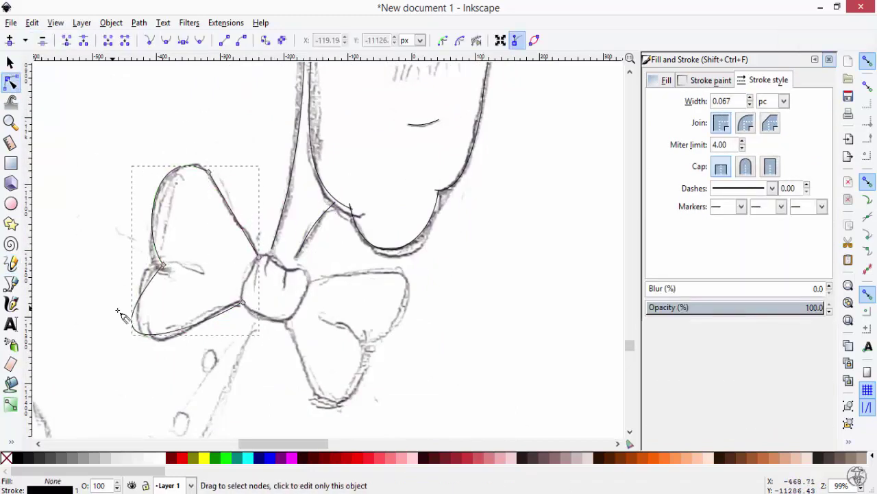
{"action": "left_click_drag", "start_coordinate": [121, 312], "coordinate": [137, 312]}
Step: Trace the bow tie's knot and its right wing with freehand lines
{"action": "left_click", "coordinate": [11, 263]}
{"action": "left_click_drag", "start_coordinate": [260, 256], "coordinate": [287, 322]}
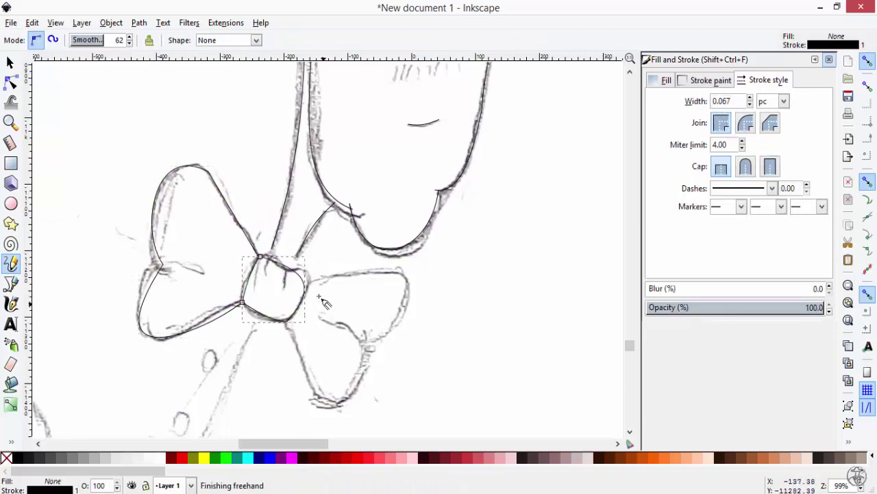
{"action": "mouse_move", "coordinate": [306, 283]}
{"action": "left_mouse_down"}
{"action": "mouse_move", "coordinate": [367, 339]}
{"action": "mouse_move", "coordinate": [291, 329]}
{"action": "left_mouse_up"}
Step: Trace the pointed edge below the bow tie and cover the two sketched buttons with black ellipses
{"action": "left_click_drag", "start_coordinate": [260, 154], "coordinate": [156, 267]}
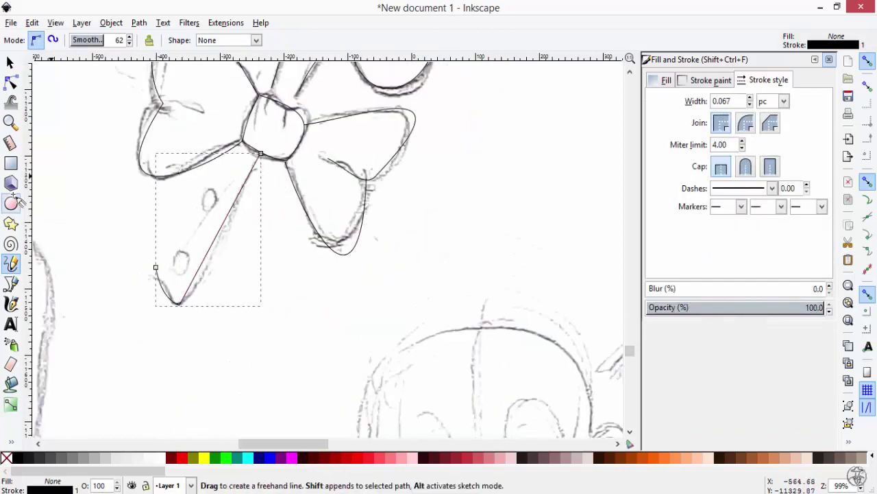
{"action": "left_click", "coordinate": [11, 203]}
{"action": "scroll", "coordinate": [205, 298], "scroll_direction": "up", "scroll_amount": 4}
{"action": "key", "text": "s"}
{"action": "left_click", "coordinate": [211, 310]}
{"action": "mouse_move", "coordinate": [204, 298]}
{"action": "left_mouse_down"}
{"action": "mouse_move", "coordinate": [218, 329]}
{"action": "mouse_move", "coordinate": [181, 369]}
{"action": "left_mouse_up"}
{"action": "right_click", "coordinate": [209, 312]}
{"action": "left_click", "coordinate": [443, 256]}
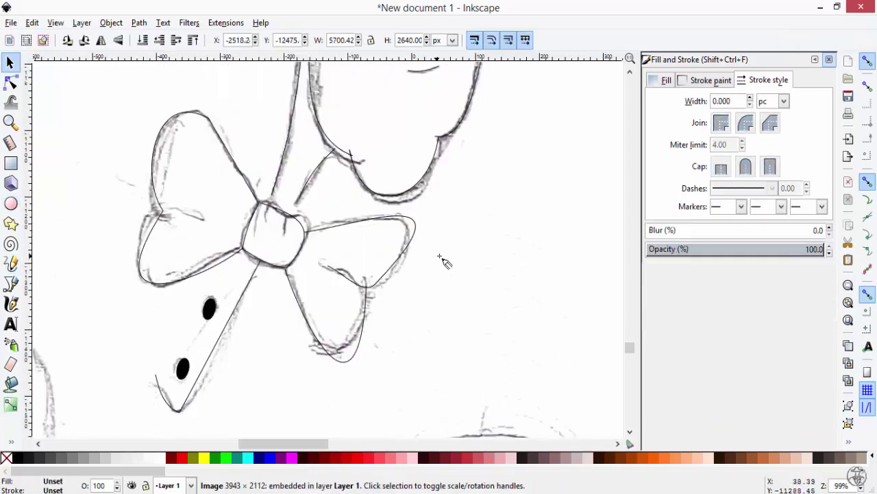
Step: Trace the fold marks inside the bow tie's knot and the crease in its left wing
{"action": "key", "text": "p"}
{"action": "scroll", "coordinate": [356, 274], "scroll_direction": "up", "scroll_amount": 4}
{"action": "mouse_move", "coordinate": [285, 322]}
{"action": "left_mouse_down"}
{"action": "mouse_move", "coordinate": [277, 338]}
{"action": "mouse_move", "coordinate": [258, 334]}
{"action": "left_mouse_up"}
{"action": "left_click_drag", "start_coordinate": [170, 317], "coordinate": [206, 326]}
Step: Trace the hairline across the forehead down to the left ear and adjust its nodes and segments
{"action": "scroll", "coordinate": [356, 349], "scroll_direction": "up", "scroll_amount": 20}
{"action": "mouse_move", "coordinate": [508, 329]}
{"action": "left_mouse_down"}
{"action": "mouse_move", "coordinate": [278, 349]}
{"action": "mouse_move", "coordinate": [289, 420]}
{"action": "left_mouse_up"}
{"action": "left_click", "coordinate": [10, 82]}
{"action": "left_click_drag", "start_coordinate": [380, 256], "coordinate": [381, 242]}
{"action": "left_click_drag", "start_coordinate": [284, 283], "coordinate": [290, 306]}
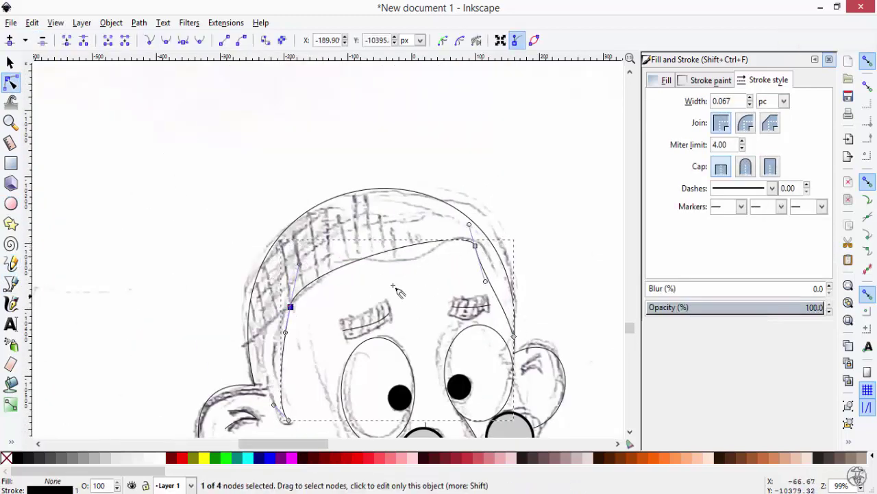
{"action": "left_click_drag", "start_coordinate": [475, 246], "coordinate": [485, 255]}
{"action": "left_click_drag", "start_coordinate": [497, 291], "coordinate": [518, 283]}
Step: Duplicate the left ear's fold lines, flip the copy horizontally and position it inside the right ear
{"action": "scroll", "coordinate": [342, 260], "scroll_direction": "down", "scroll_amount": 10}
{"action": "left_click", "coordinate": [10, 63]}
{"action": "left_click", "coordinate": [250, 150]}
{"action": "key", "text": "ctrl+d"}
{"action": "key", "text": "h"}
{"action": "mouse_move", "coordinate": [255, 151]}
{"action": "left_mouse_down"}
{"action": "mouse_move", "coordinate": [551, 101]}
{"action": "mouse_move", "coordinate": [554, 111]}
{"action": "left_mouse_up"}
{"action": "left_click_drag", "start_coordinate": [539, 100], "coordinate": [535, 97]}
Step: Lower the scanned sketch image's opacity to 51.1%
{"action": "left_click", "coordinate": [463, 301]}
{"action": "left_click", "coordinate": [758, 244]}
{"action": "left_click_drag", "start_coordinate": [758, 244], "coordinate": [737, 247]}
Step: Copy all traced objects of the character and paste them in the empty area below the scanned sketch
{"action": "left_click", "coordinate": [10, 122]}
{"action": "left_click", "coordinate": [26, 40]}
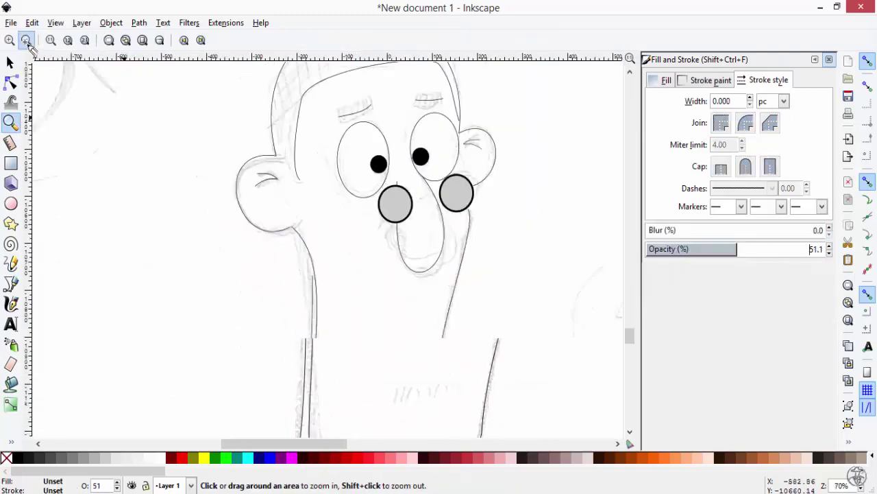
{"action": "double_click", "coordinate": [26, 40]}
{"action": "mouse_move", "coordinate": [358, 443]}
{"action": "left_mouse_down"}
{"action": "mouse_move", "coordinate": [288, 430]}
{"action": "mouse_move", "coordinate": [323, 445]}
{"action": "mouse_move", "coordinate": [359, 444]}
{"action": "left_mouse_up"}
{"action": "left_click", "coordinate": [9, 40]}
{"action": "left_click", "coordinate": [10, 62]}
{"action": "left_click", "coordinate": [11, 122]}
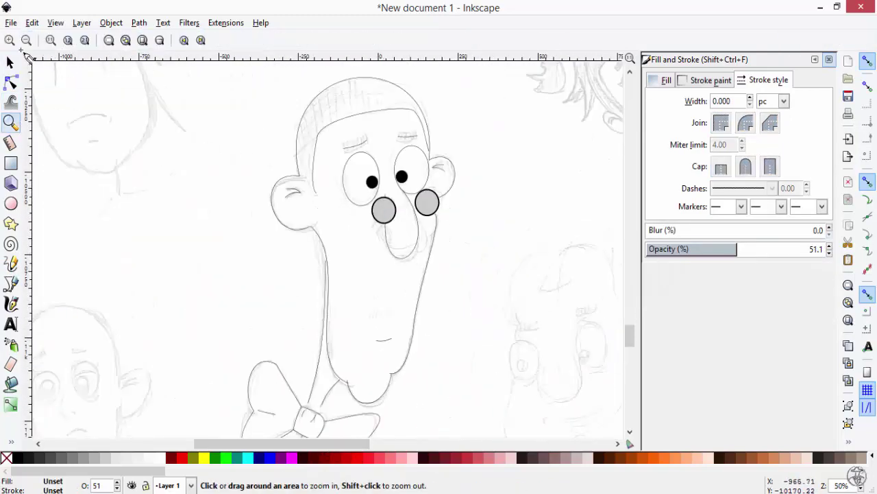
{"action": "double_click", "coordinate": [26, 40]}
{"action": "left_click_drag", "start_coordinate": [449, 444], "coordinate": [611, 473]}
{"action": "key", "text": "s"}
{"action": "left_click_drag", "start_coordinate": [611, 133], "coordinate": [243, 405]}
{"action": "right_click", "coordinate": [388, 230]}
{"action": "left_click", "coordinate": [416, 292]}
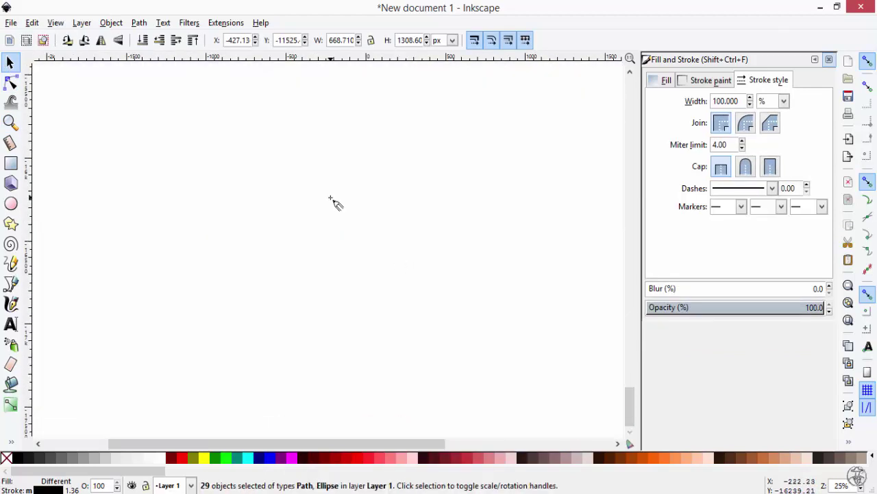
{"action": "mouse_move", "coordinate": [333, 202]}
{"action": "left_mouse_down"}
{"action": "mouse_move", "coordinate": [349, 339]}
{"action": "mouse_move", "coordinate": [425, 442]}
{"action": "left_mouse_up"}
{"action": "key", "text": "Escape"}
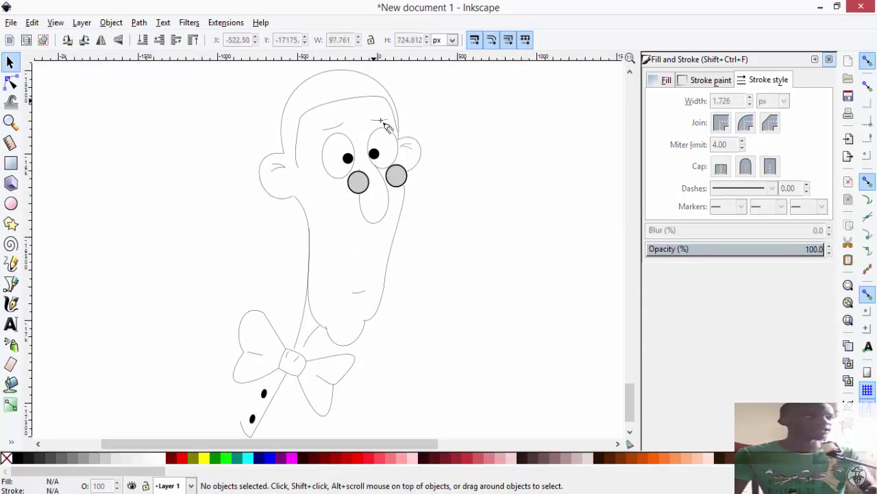
Step: Examine the pasted line drawing and the list of illustration stages at the start of the document
{"action": "scroll", "coordinate": [388, 255], "scroll_direction": "down", "scroll_amount": 1}
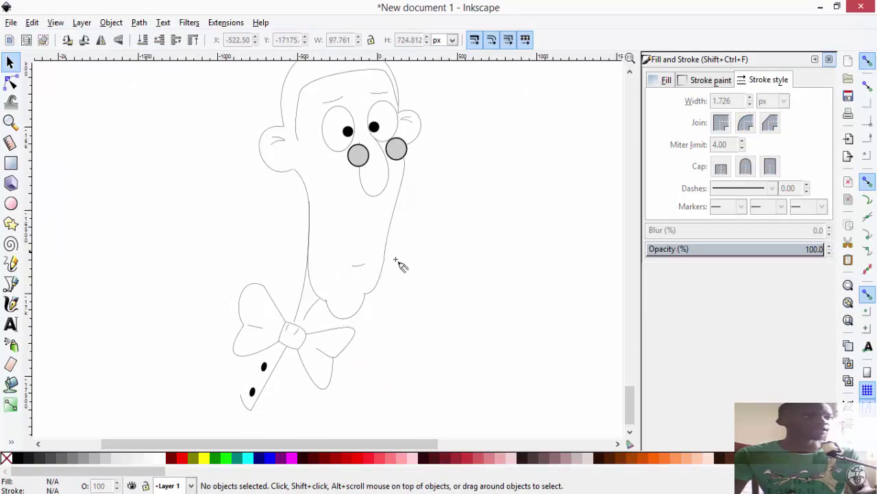
{"action": "scroll", "coordinate": [415, 229], "scroll_direction": "up", "scroll_amount": 4}
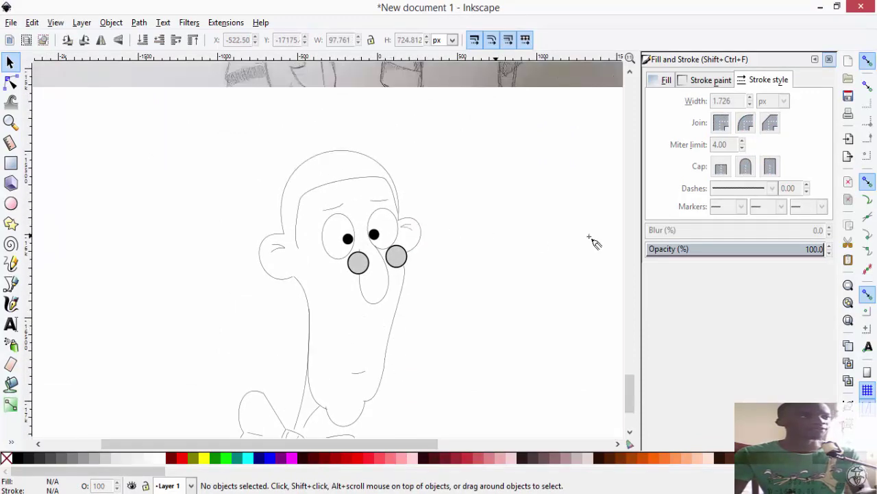
{"action": "mouse_move", "coordinate": [629, 396]}
{"action": "left_mouse_down"}
{"action": "mouse_move", "coordinate": [630, 148]}
{"action": "mouse_move", "coordinate": [629, 170]}
{"action": "left_mouse_up"}
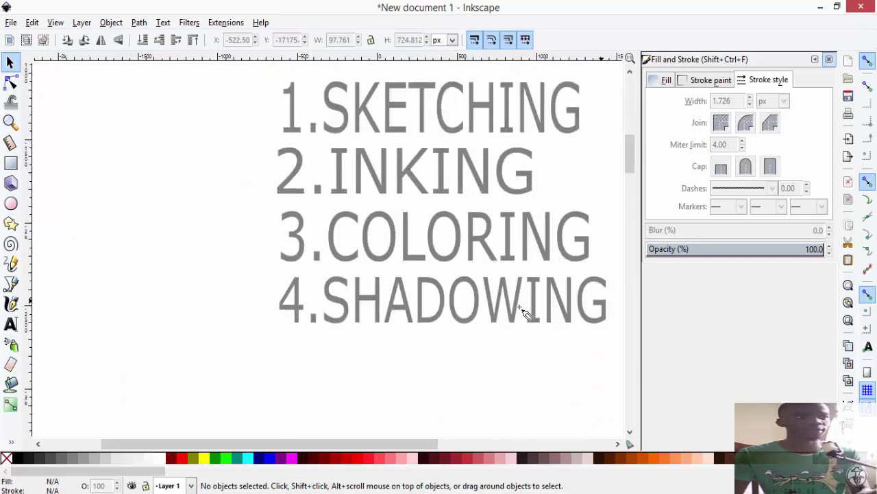
{"action": "left_click_drag", "start_coordinate": [631, 172], "coordinate": [629, 413]}
{"action": "scroll", "coordinate": [629, 404], "scroll_direction": "down", "scroll_amount": 5}
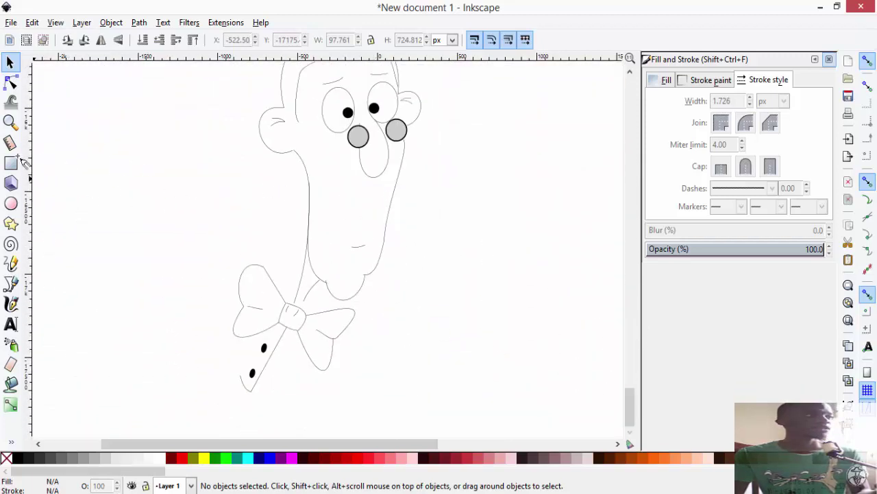
Step: Select the hairline path on the copied head for node editing and show its stroke style settings
{"action": "left_click", "coordinate": [10, 122]}
{"action": "scroll", "coordinate": [258, 72], "scroll_direction": "up", "scroll_amount": 1}
{"action": "left_click_drag", "start_coordinate": [257, 72], "coordinate": [385, 165]}
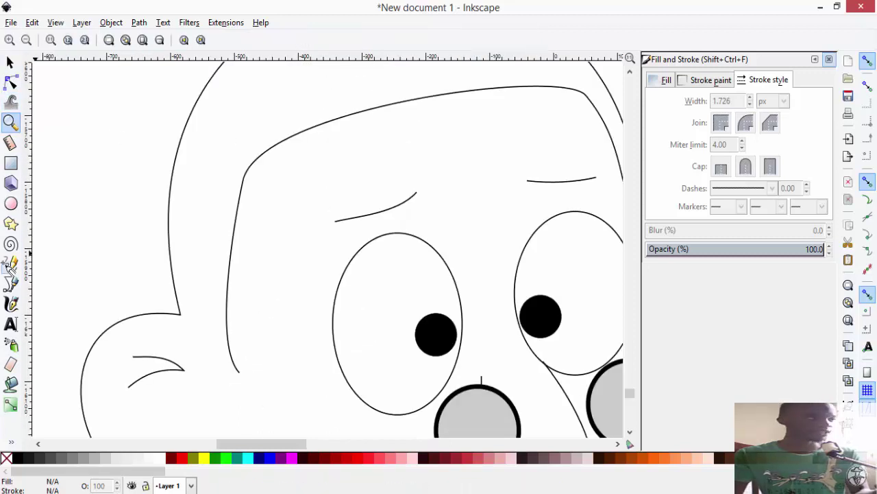
{"action": "left_click", "coordinate": [10, 264]}
{"action": "left_click", "coordinate": [10, 101]}
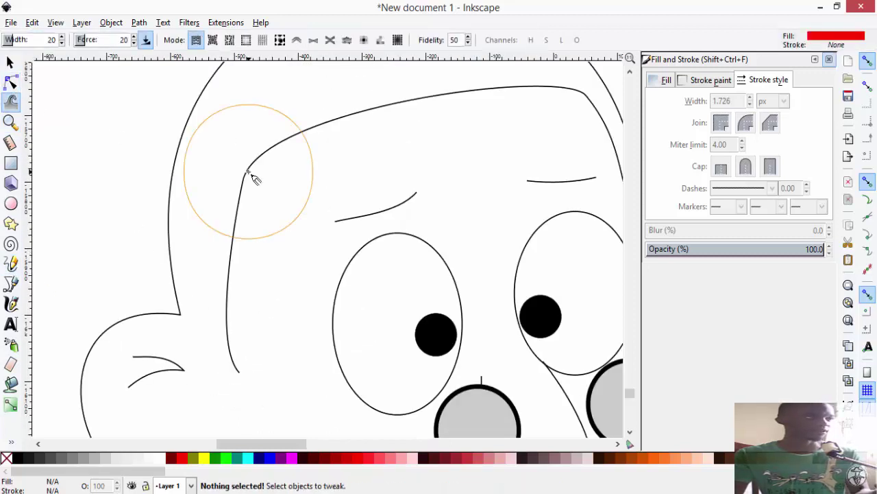
{"action": "left_click", "coordinate": [11, 82]}
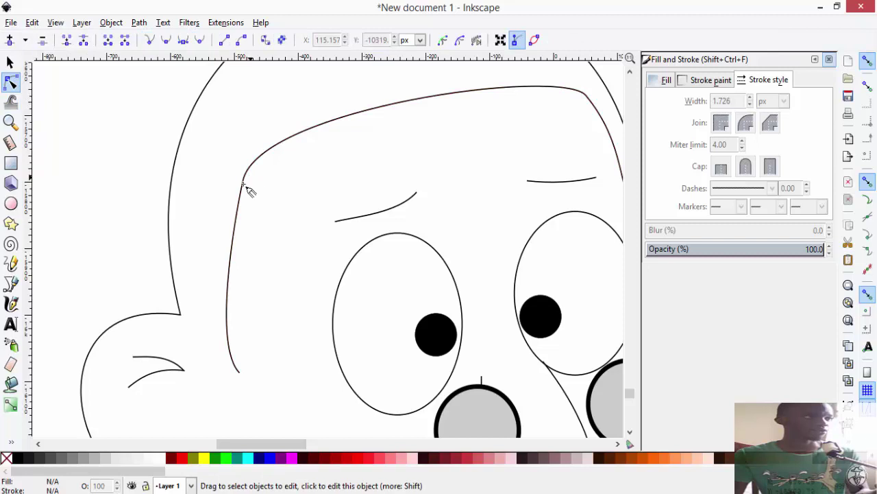
{"action": "left_click", "coordinate": [232, 220]}
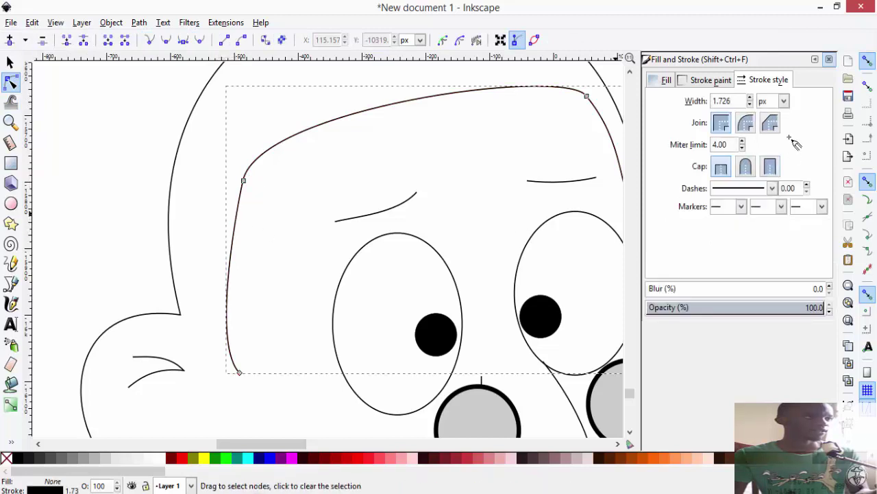
{"action": "left_click", "coordinate": [703, 80]}
{"action": "left_click", "coordinate": [766, 81]}
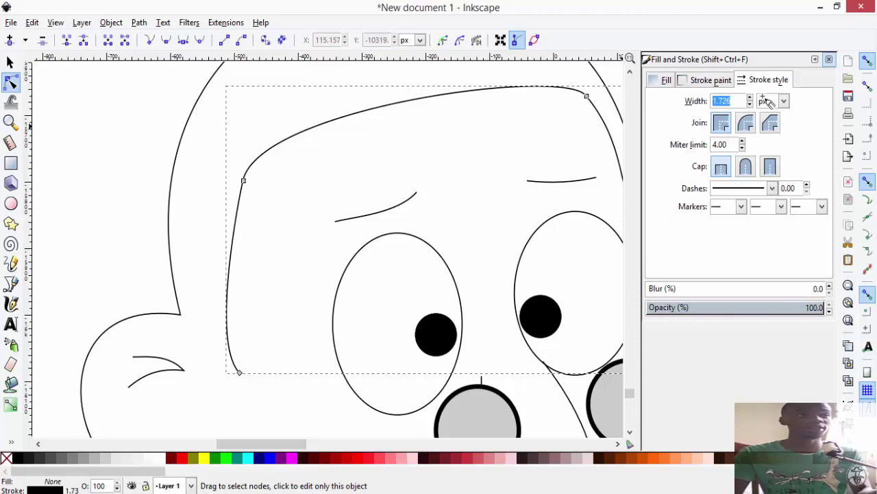
Step: Increase the hairline's stroke width to 2.226 px
{"action": "left_click", "coordinate": [750, 105]}
{"action": "left_click", "coordinate": [751, 98]}
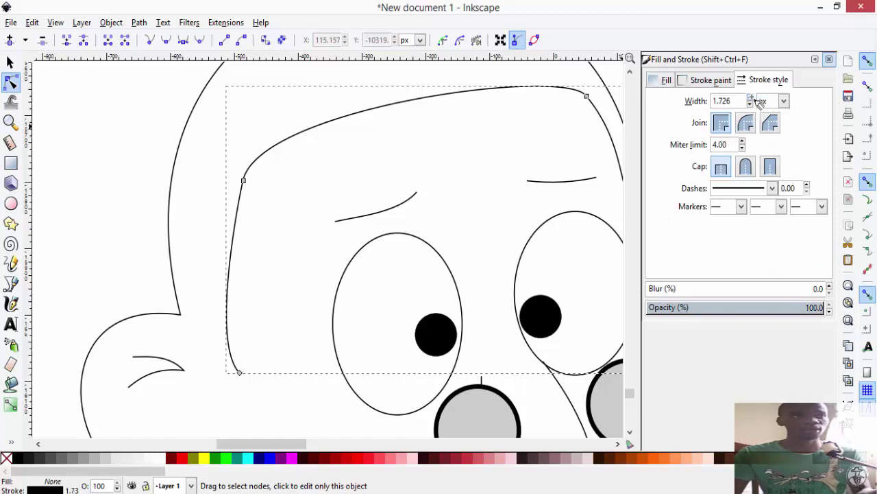
{"action": "left_click", "coordinate": [751, 97]}
{"action": "left_click", "coordinate": [751, 97]}
{"action": "left_click", "coordinate": [750, 97]}
{"action": "left_click", "coordinate": [751, 97]}
{"action": "left_click", "coordinate": [750, 98]}
Step: Switch the stroke width unit to pc and set the hairline's stroke width to 0.248 pc
{"action": "left_click", "coordinate": [783, 101]}
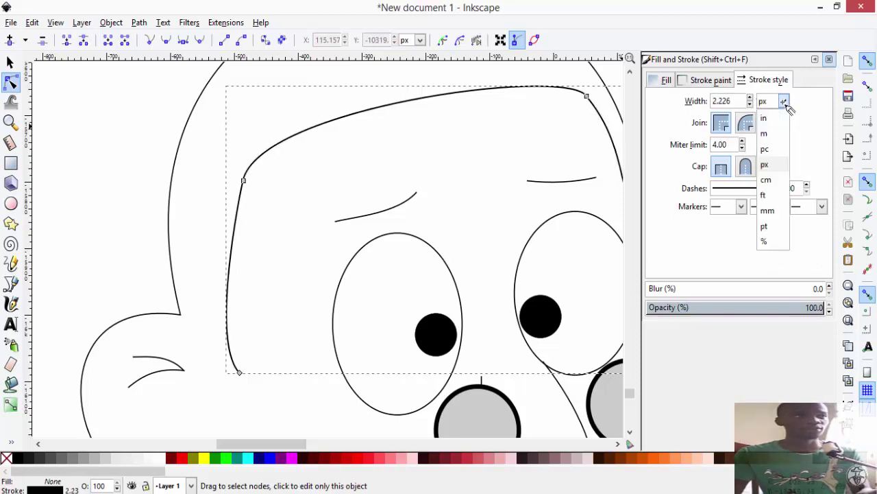
{"action": "left_click", "coordinate": [765, 150]}
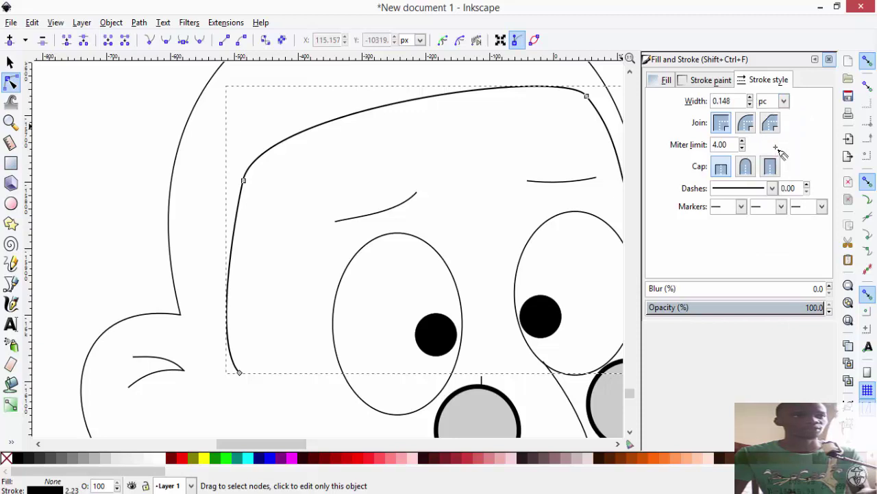
{"action": "left_click", "coordinate": [750, 98]}
{"action": "left_click", "coordinate": [750, 98]}
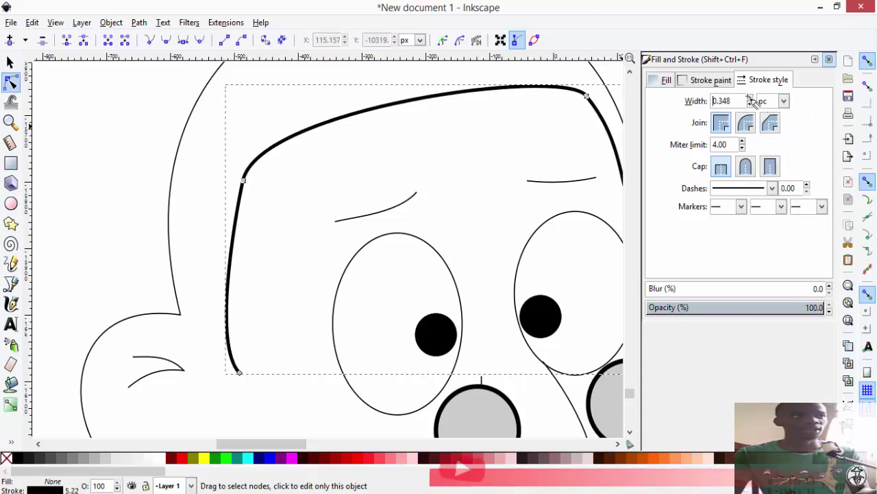
{"action": "left_click", "coordinate": [751, 105]}
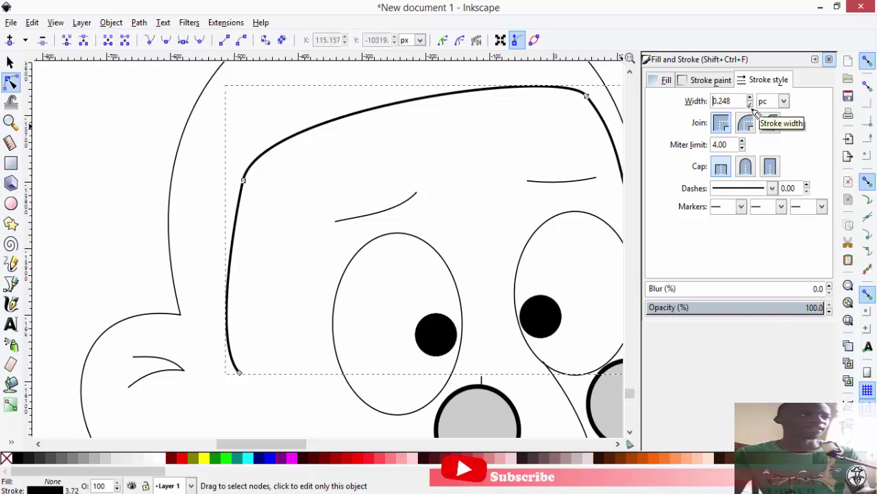
Step: Fill the character's face with semi-transparent blue using the Paint Bucket tool
{"action": "scroll", "coordinate": [253, 157], "scroll_direction": "up", "scroll_amount": 1}
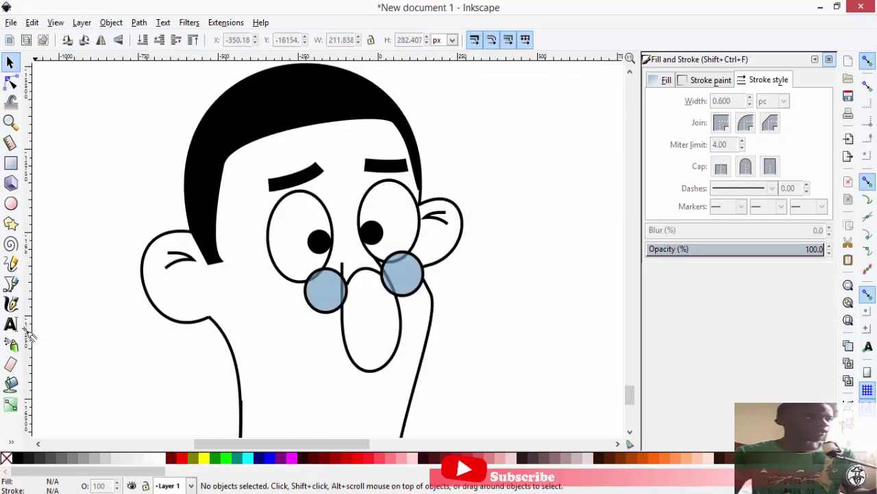
{"action": "left_click", "coordinate": [10, 384]}
{"action": "left_click", "coordinate": [404, 247]}
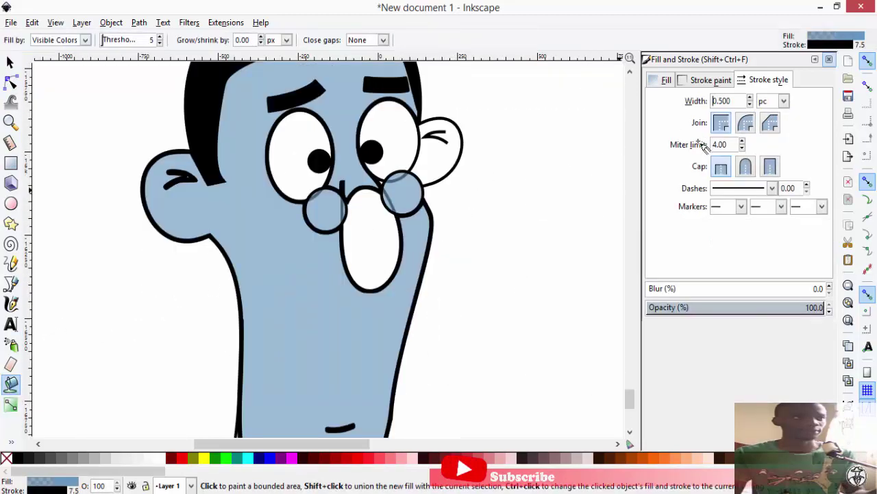
Step: Fill the nose, the neck and the bow tie with semi-transparent blue using the Paint Bucket tool
{"action": "scroll", "coordinate": [404, 250], "scroll_direction": "down", "scroll_amount": 6}
{"action": "scroll", "coordinate": [403, 251], "scroll_direction": "up", "scroll_amount": 4}
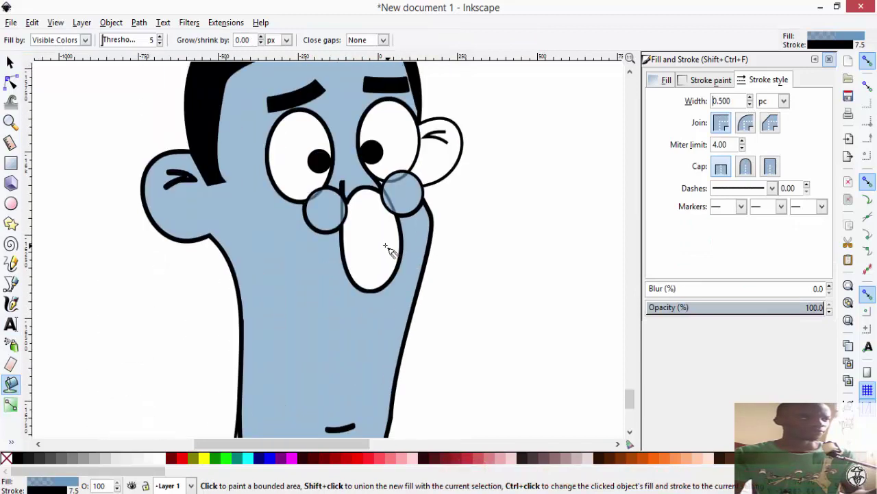
{"action": "left_click", "coordinate": [385, 244]}
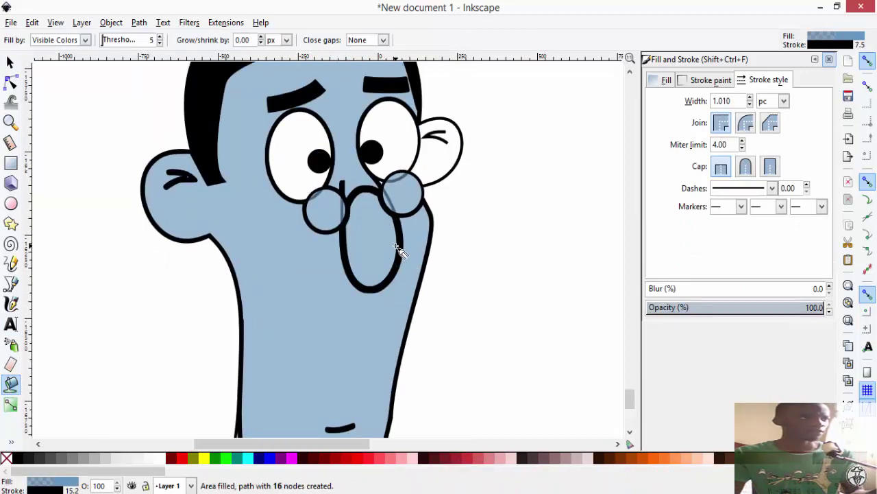
{"action": "scroll", "coordinate": [400, 250], "scroll_direction": "down", "scroll_amount": 8}
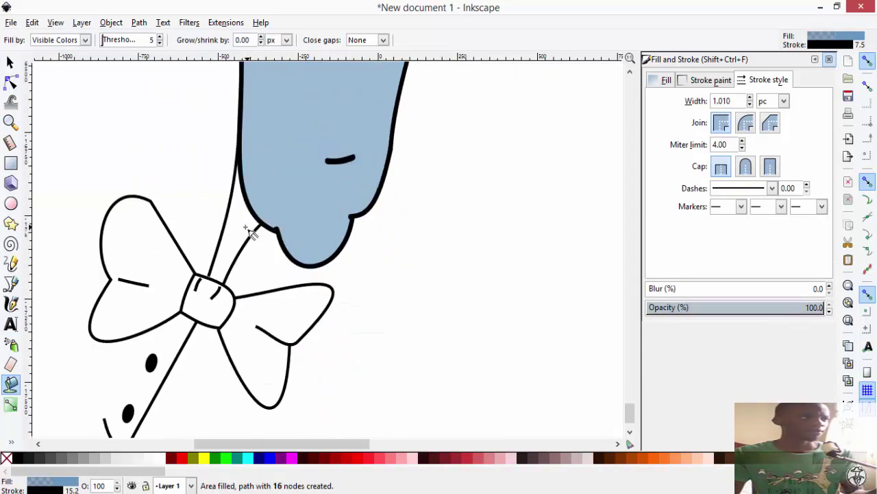
{"action": "left_click", "coordinate": [213, 275]}
{"action": "left_click", "coordinate": [247, 316]}
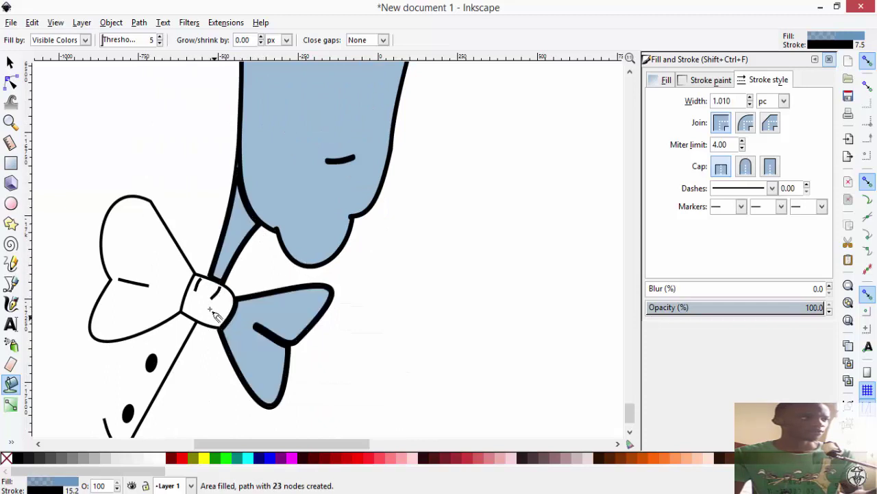
{"action": "left_click", "coordinate": [209, 306]}
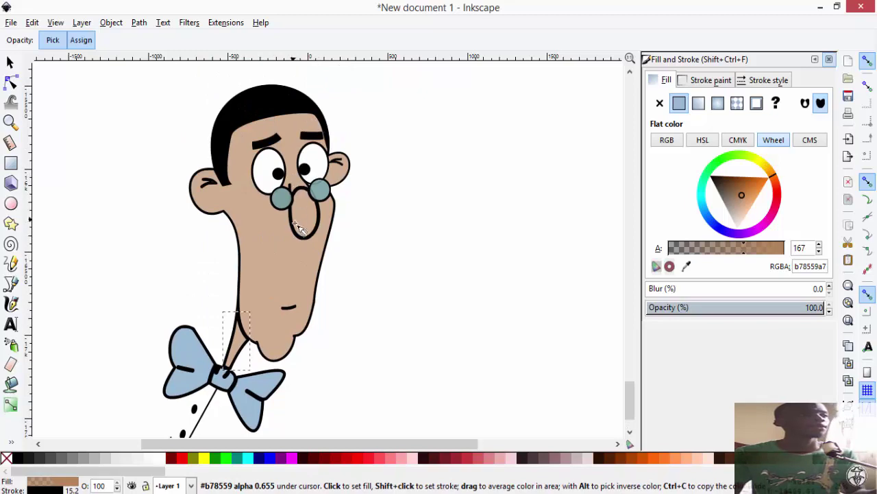
Step: Duplicate the brown face shape and offset the copy slightly to the left and down
{"action": "left_click", "coordinate": [11, 122]}
{"action": "scroll", "coordinate": [484, 240], "scroll_direction": "up", "scroll_amount": 5}
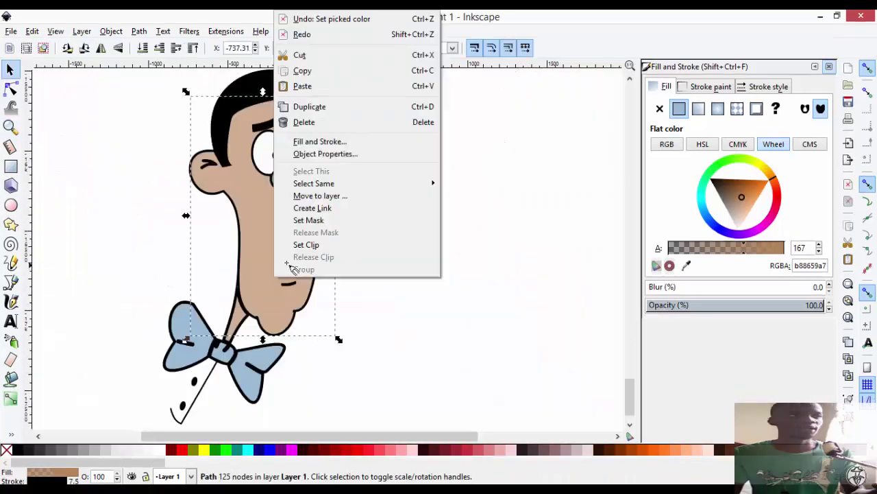
{"action": "left_click", "coordinate": [311, 107]}
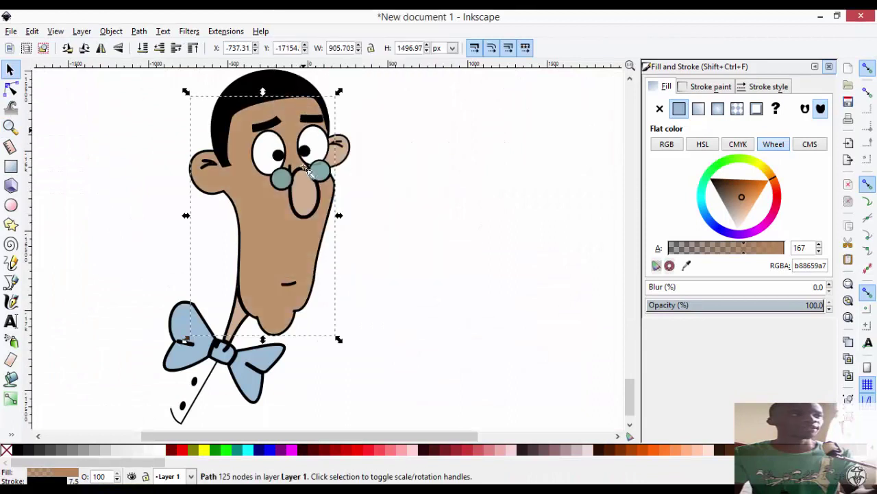
{"action": "left_click_drag", "start_coordinate": [301, 226], "coordinate": [295, 228]}
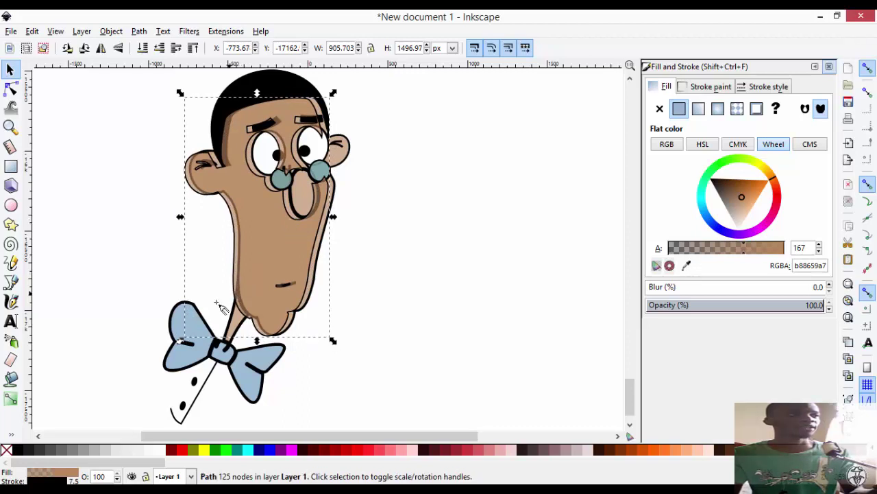
Step: Set the fill colour to black with an alpha of 125 for painting shadows with the Paint Bucket tool
{"action": "left_click", "coordinate": [10, 126]}
{"action": "left_click", "coordinate": [319, 121]}
{"action": "left_click", "coordinate": [320, 122]}
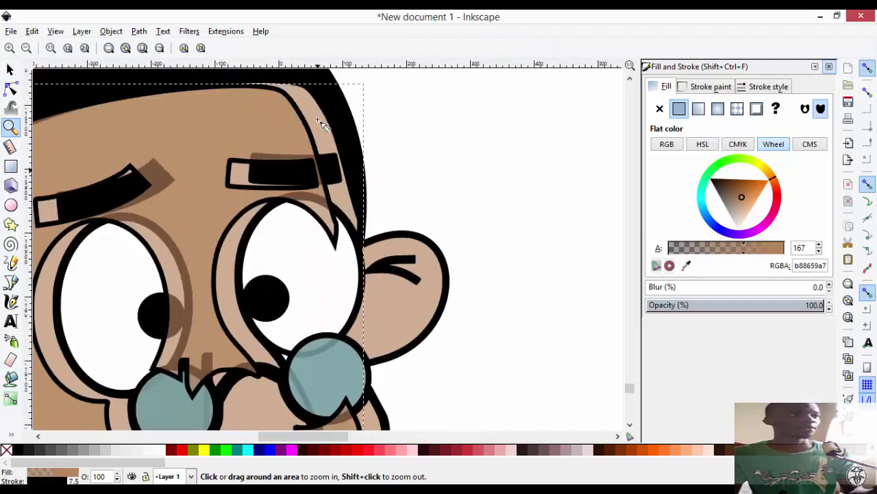
{"action": "left_click", "coordinate": [321, 124]}
{"action": "left_click", "coordinate": [322, 127]}
{"action": "scroll", "coordinate": [322, 177], "scroll_direction": "down", "scroll_amount": 2}
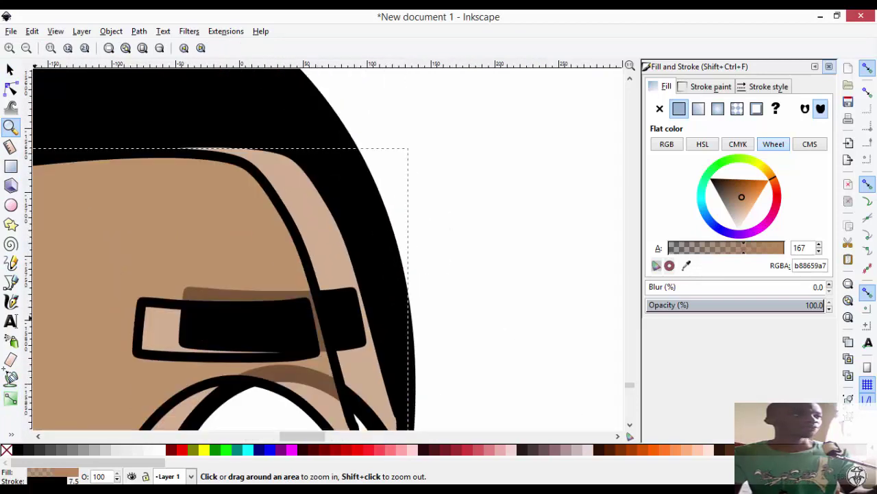
{"action": "left_click", "coordinate": [11, 379]}
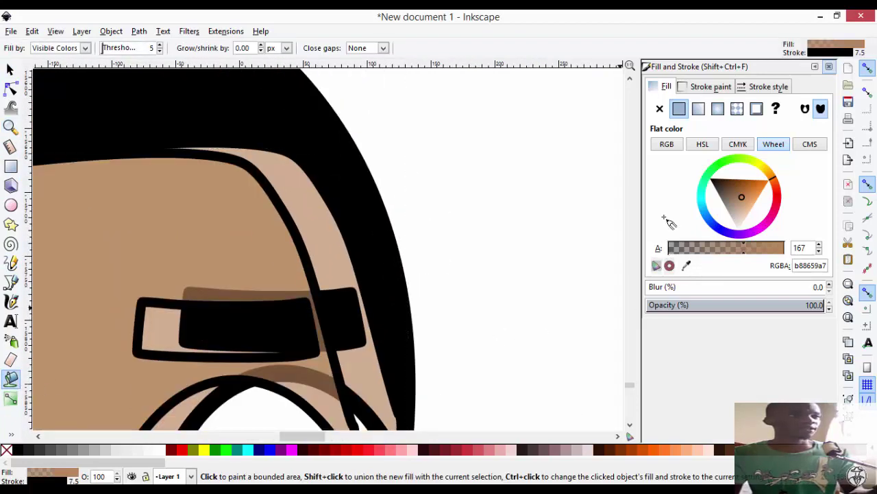
{"action": "left_click_drag", "start_coordinate": [734, 196], "coordinate": [712, 180]}
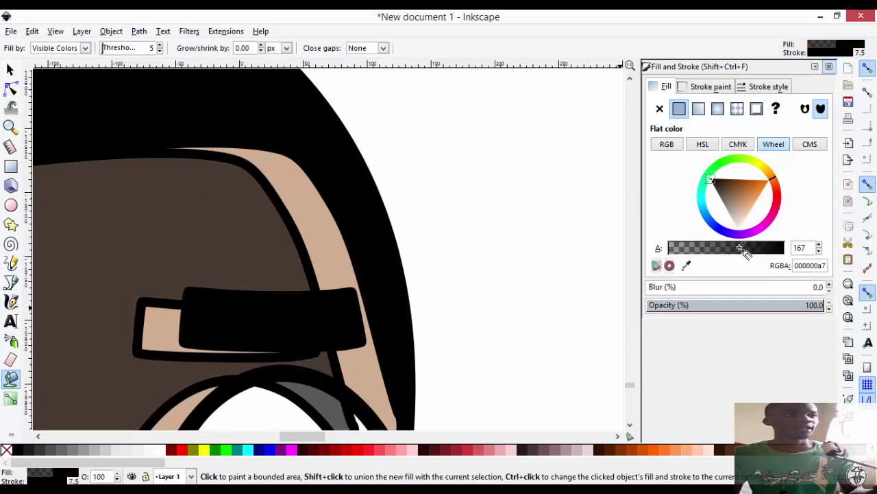
{"action": "left_click_drag", "start_coordinate": [741, 247], "coordinate": [730, 247]}
{"action": "left_click", "coordinate": [728, 247]}
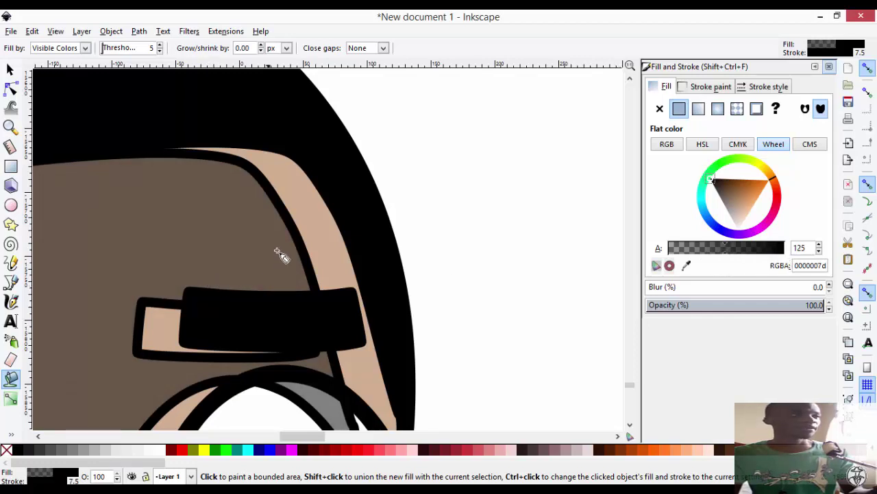
Step: Bucket-fill the exposed strip along the right side of the forehead with translucent black and remove its stroke paint
{"action": "left_click", "coordinate": [310, 226]}
{"action": "scroll", "coordinate": [343, 288], "scroll_direction": "down", "scroll_amount": 6}
{"action": "scroll", "coordinate": [356, 294], "scroll_direction": "up", "scroll_amount": 8}
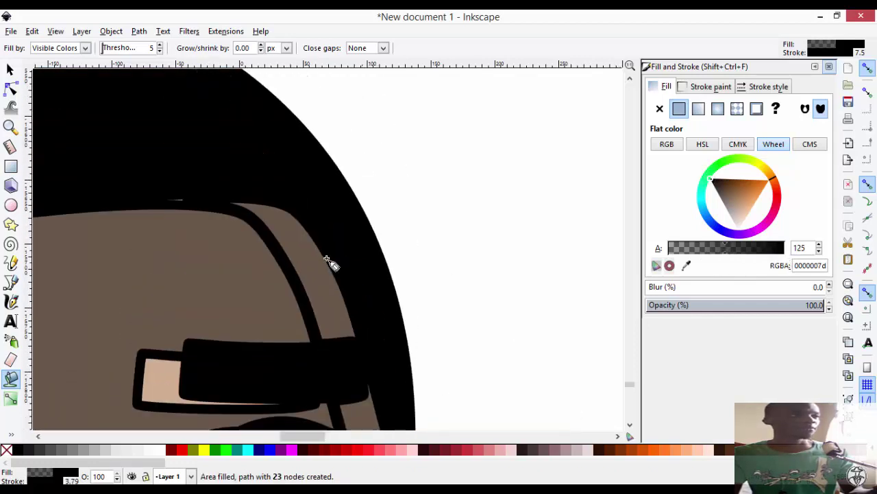
{"action": "left_click", "coordinate": [10, 69]}
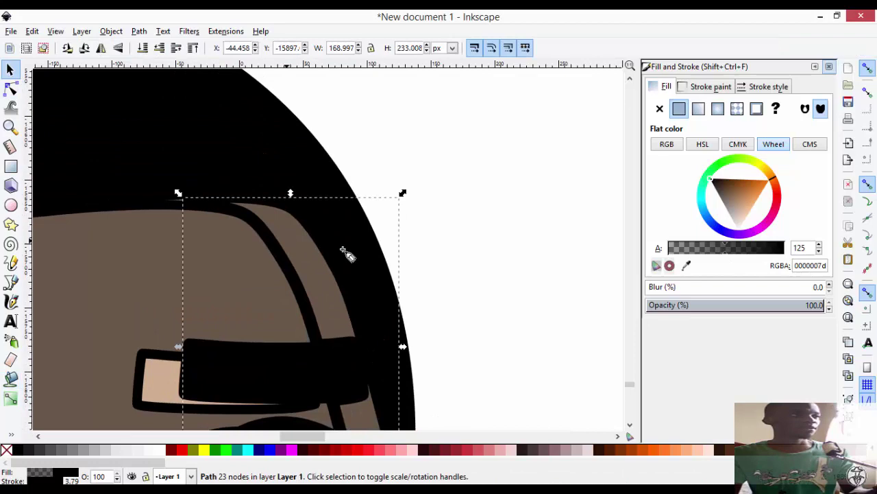
{"action": "left_click", "coordinate": [716, 86]}
{"action": "left_click", "coordinate": [659, 109]}
{"action": "scroll", "coordinate": [427, 300], "scroll_direction": "down", "scroll_amount": 10}
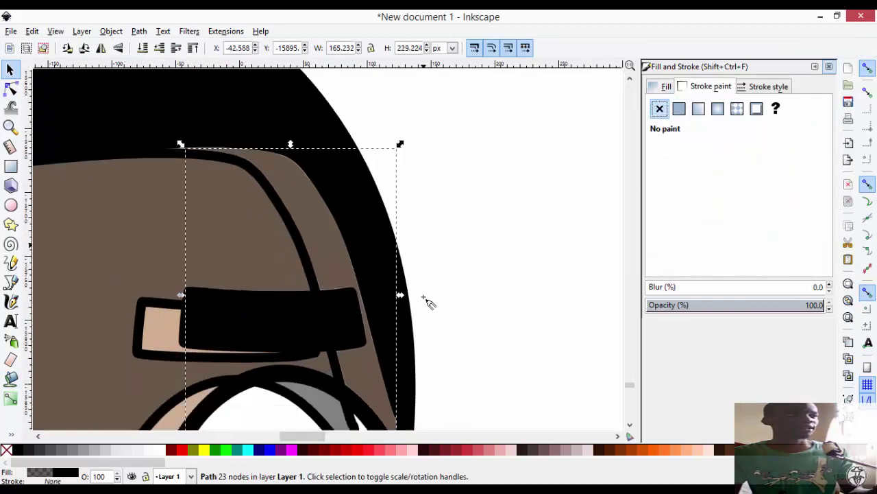
Step: Duplicate the right ear shape and offset the copy slightly down and to the left
{"action": "scroll", "coordinate": [465, 283], "scroll_direction": "down", "scroll_amount": 5}
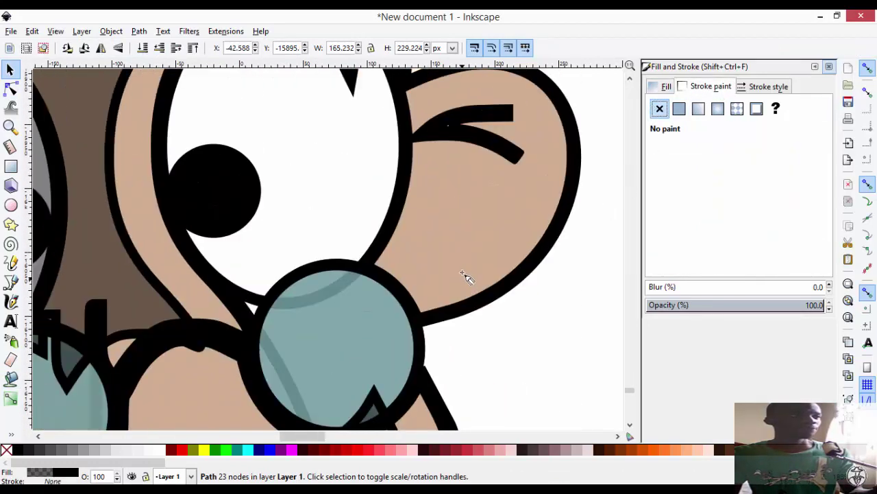
{"action": "right_click", "coordinate": [461, 240]}
{"action": "left_click", "coordinate": [490, 331]}
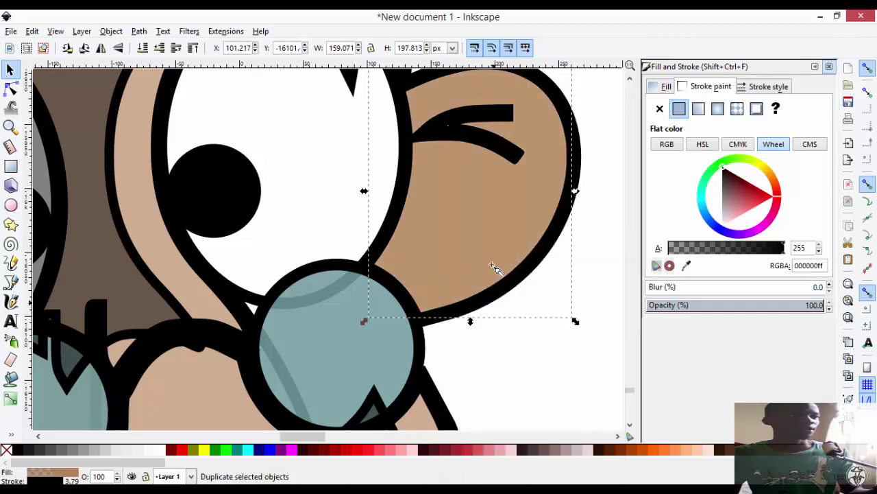
{"action": "left_click_drag", "start_coordinate": [470, 246], "coordinate": [472, 270]}
{"action": "scroll", "coordinate": [470, 281], "scroll_direction": "up", "scroll_amount": 3}
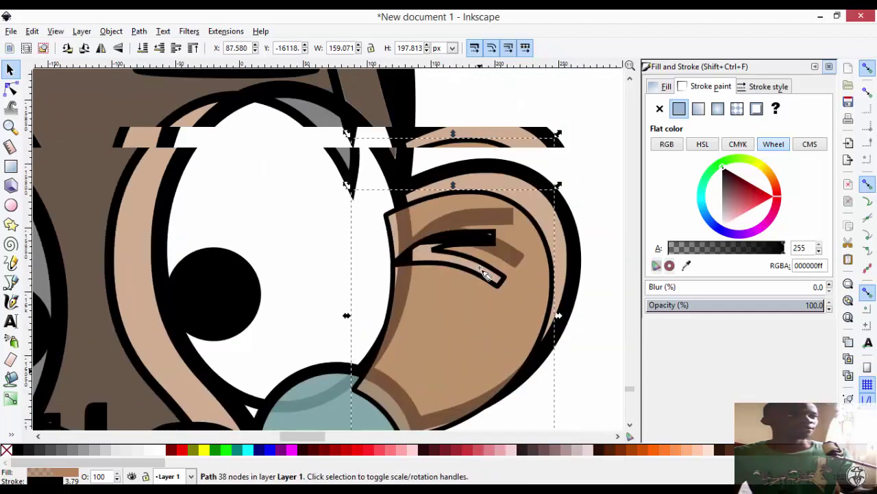
Step: Bucket-fill the exposed crescent on the right ear with the shadow colour and delete the offset ear copy
{"action": "left_click", "coordinate": [11, 397]}
{"action": "left_click", "coordinate": [551, 229]}
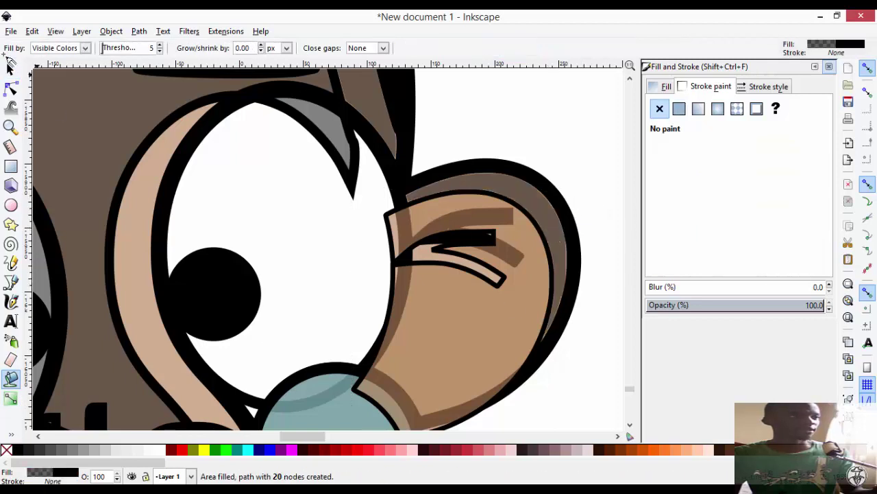
{"action": "left_click", "coordinate": [10, 70]}
{"action": "left_click", "coordinate": [419, 376]}
{"action": "right_click", "coordinate": [419, 376]}
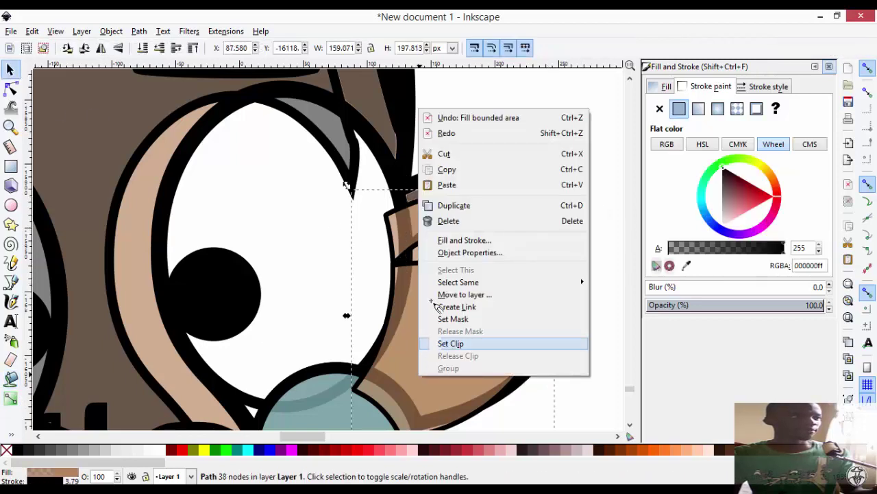
{"action": "left_click", "coordinate": [437, 228]}
Step: Bucket-fill the exposed strips along the right edge of the face and chin with the shadow colour
{"action": "scroll", "coordinate": [435, 235], "scroll_direction": "down", "scroll_amount": 10}
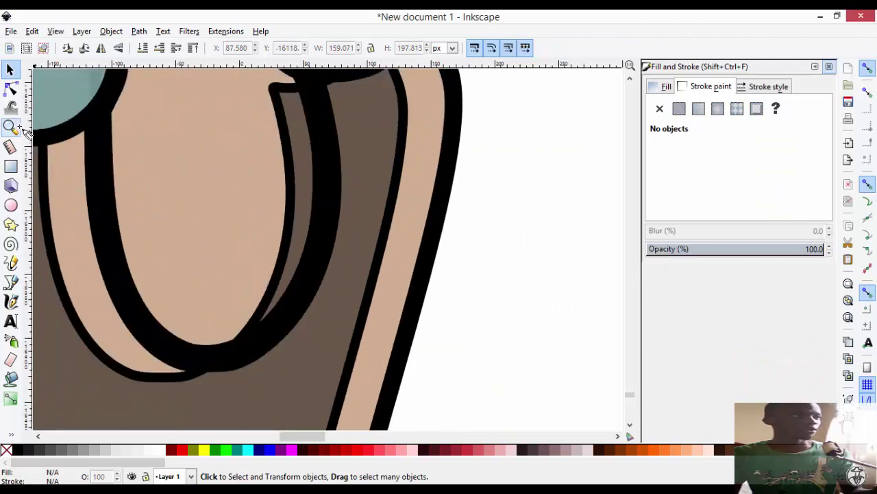
{"action": "left_click", "coordinate": [11, 128]}
{"action": "left_click", "coordinate": [26, 48]}
{"action": "left_click", "coordinate": [26, 47]}
{"action": "left_click", "coordinate": [229, 228]}
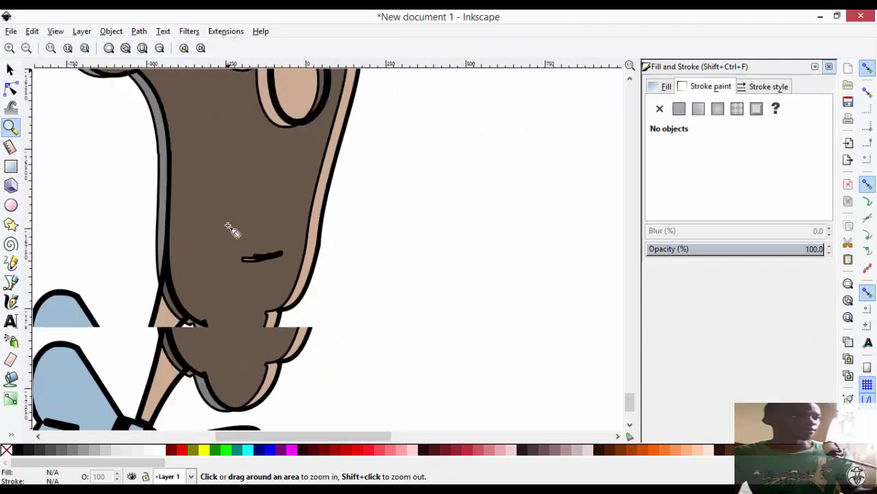
{"action": "left_click", "coordinate": [11, 378]}
{"action": "scroll", "coordinate": [328, 252], "scroll_direction": "up", "scroll_amount": 3}
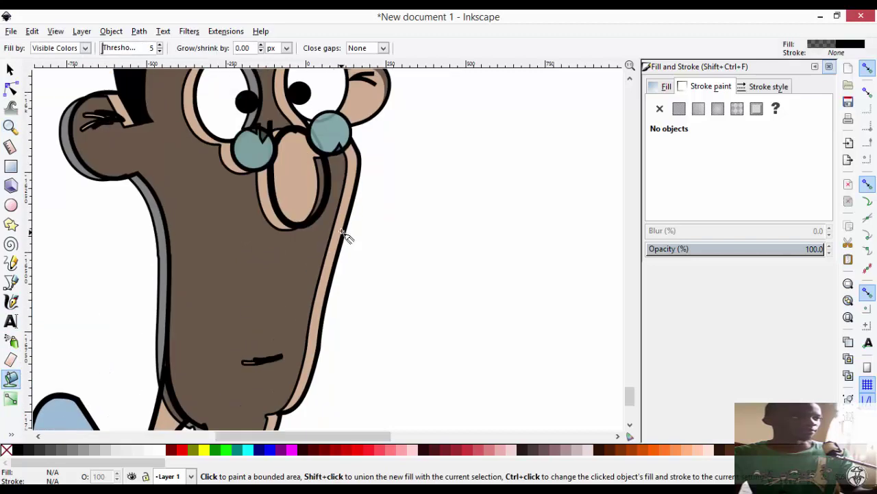
{"action": "left_click", "coordinate": [343, 233]}
{"action": "scroll", "coordinate": [272, 370], "scroll_direction": "down", "scroll_amount": 3}
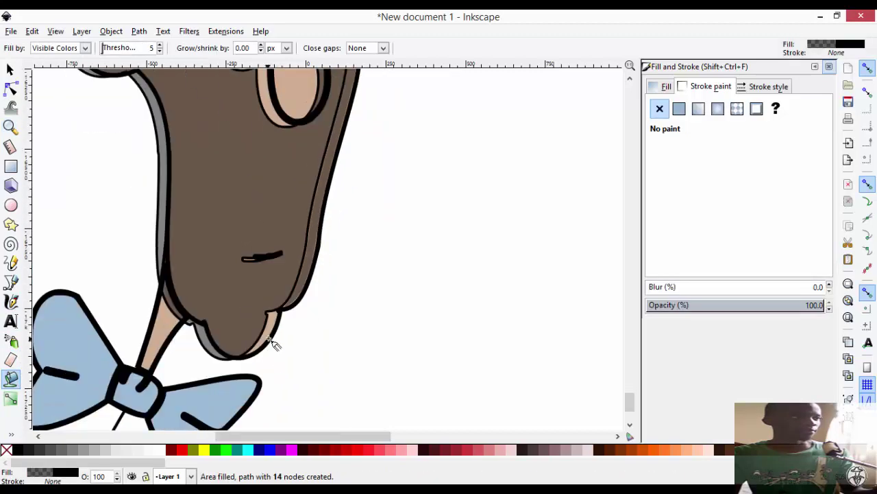
{"action": "left_click", "coordinate": [272, 330]}
Step: Delete the offset copy of the face, leaving the shadow shapes in place
{"action": "scroll", "coordinate": [281, 330], "scroll_direction": "up", "scroll_amount": 3}
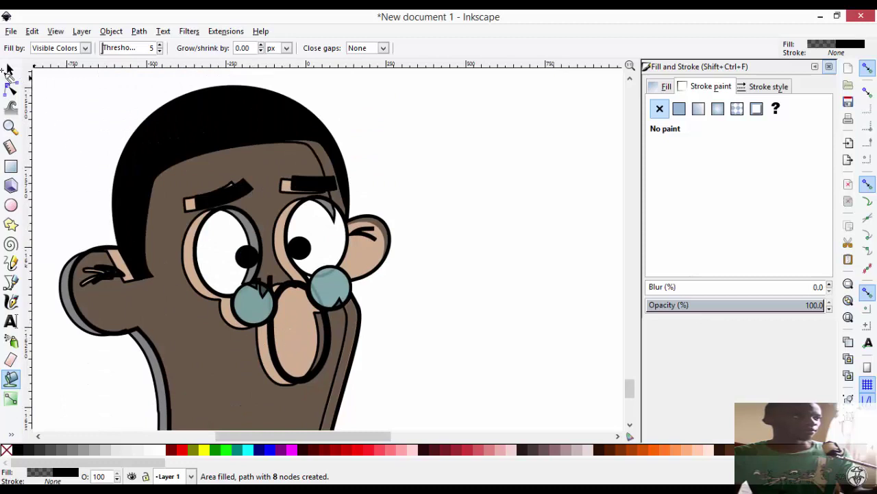
{"action": "left_click", "coordinate": [11, 70]}
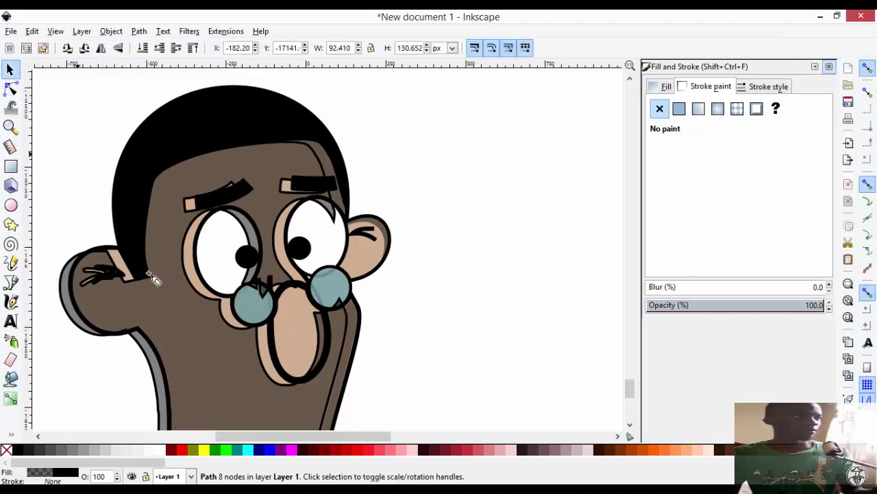
{"action": "right_click", "coordinate": [194, 370]}
{"action": "left_click", "coordinate": [219, 208]}
{"action": "scroll", "coordinate": [419, 276], "scroll_direction": "down", "scroll_amount": 2}
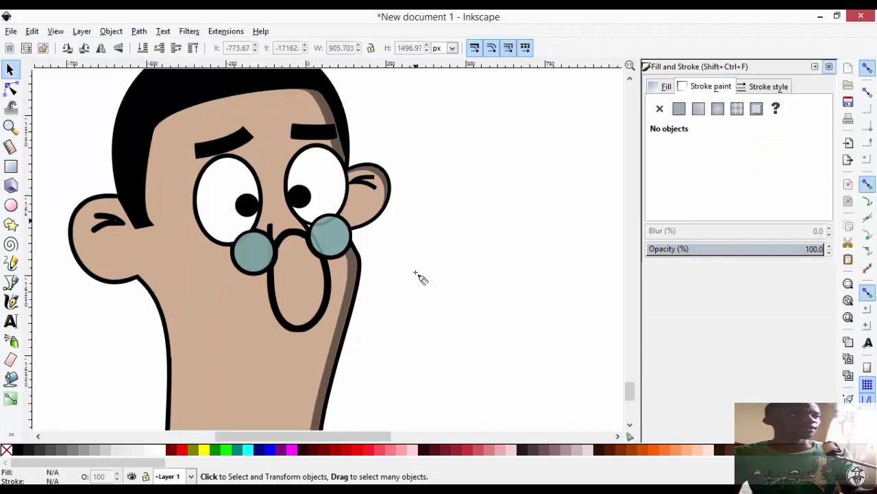
{"action": "scroll", "coordinate": [419, 277], "scroll_direction": "down", "scroll_amount": 8}
{"action": "scroll", "coordinate": [418, 276], "scroll_direction": "up", "scroll_amount": 7}
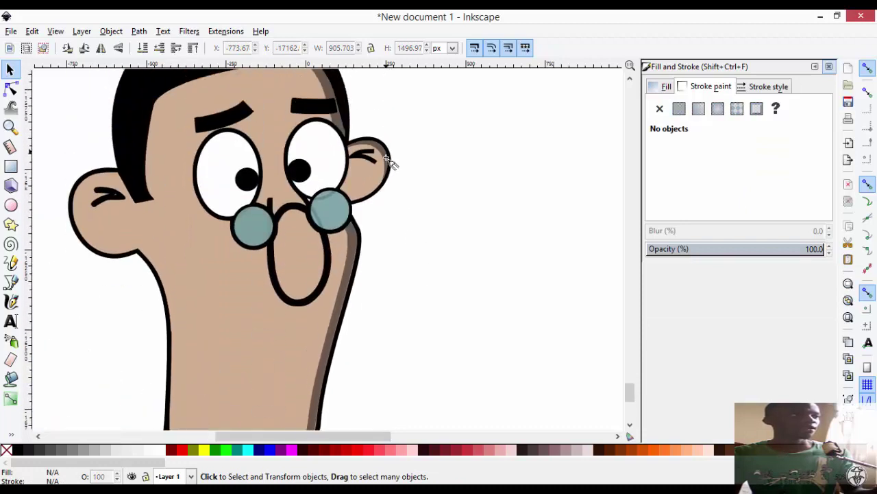
Step: Set the forehead shadow's opacity to 39.1% and lower the opacity of the right ear's shadow
{"action": "scroll", "coordinate": [371, 137], "scroll_direction": "up", "scroll_amount": 2}
{"action": "left_click", "coordinate": [328, 142]}
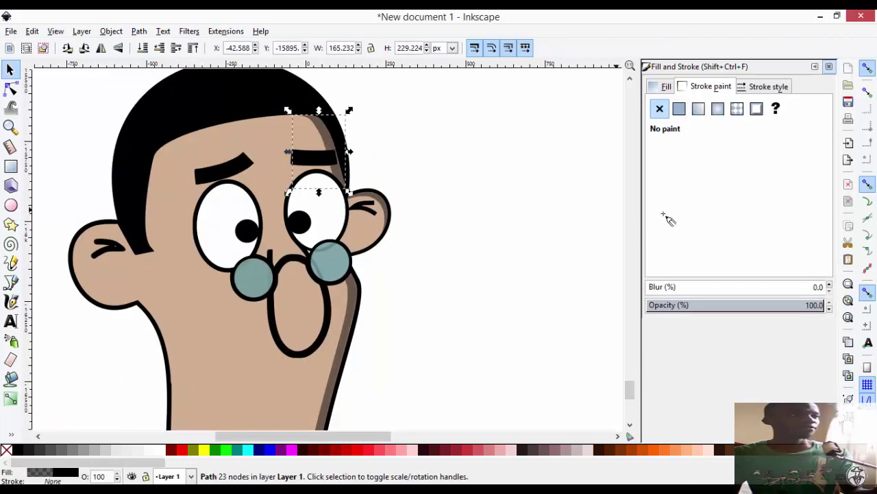
{"action": "left_click_drag", "start_coordinate": [800, 310], "coordinate": [716, 307]}
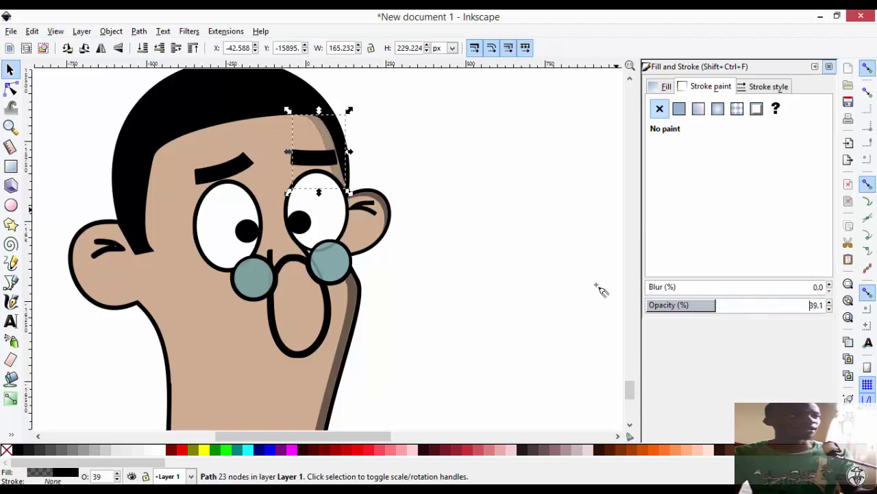
{"action": "left_click", "coordinate": [392, 214]}
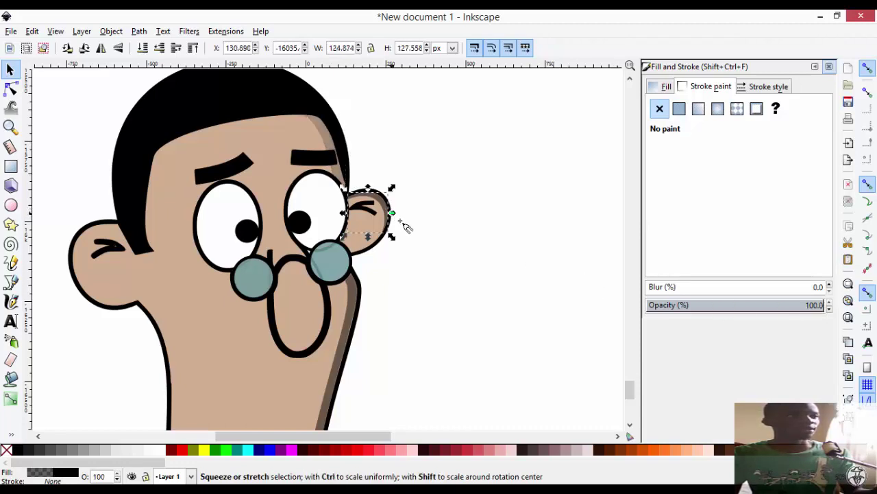
{"action": "left_click", "coordinate": [728, 306]}
Step: Set the opacity of the long shadow along the right side of the face to 24.6%
{"action": "left_click", "coordinate": [355, 321]}
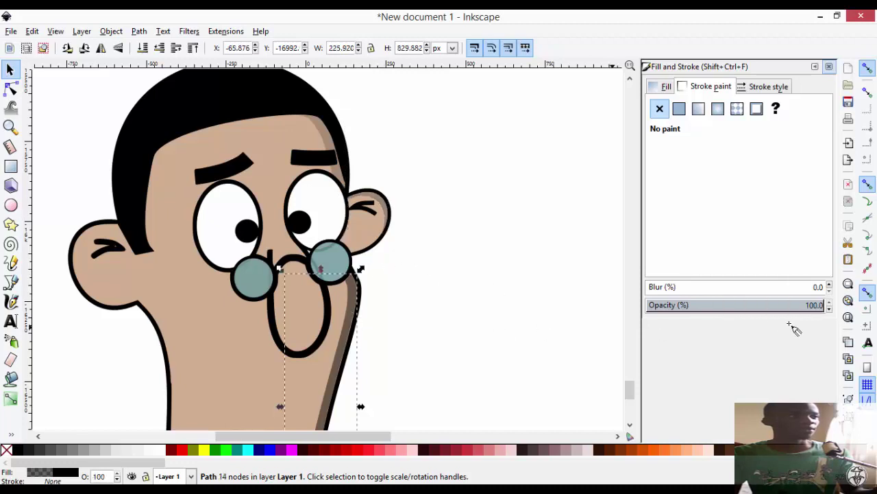
{"action": "left_click_drag", "start_coordinate": [781, 307], "coordinate": [690, 307]}
{"action": "left_click", "coordinate": [447, 266]}
{"action": "scroll", "coordinate": [447, 266], "scroll_direction": "down", "scroll_amount": 5}
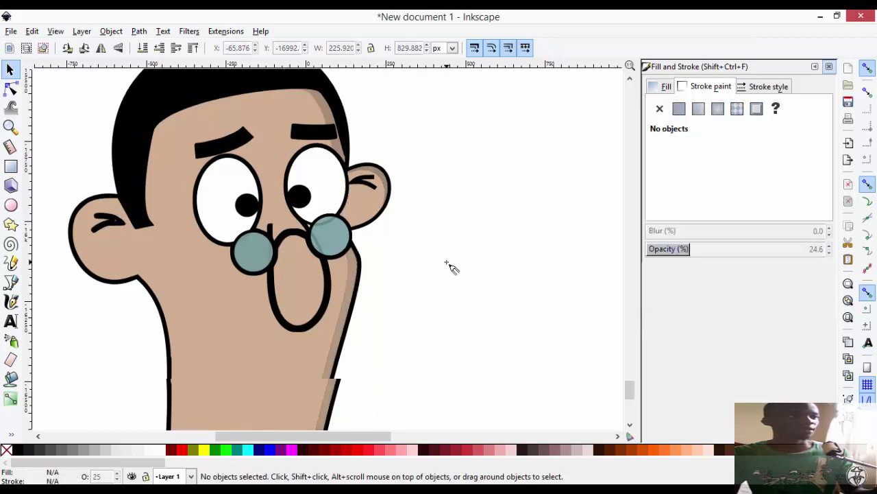
{"action": "scroll", "coordinate": [346, 288], "scroll_direction": "down", "scroll_amount": 2}
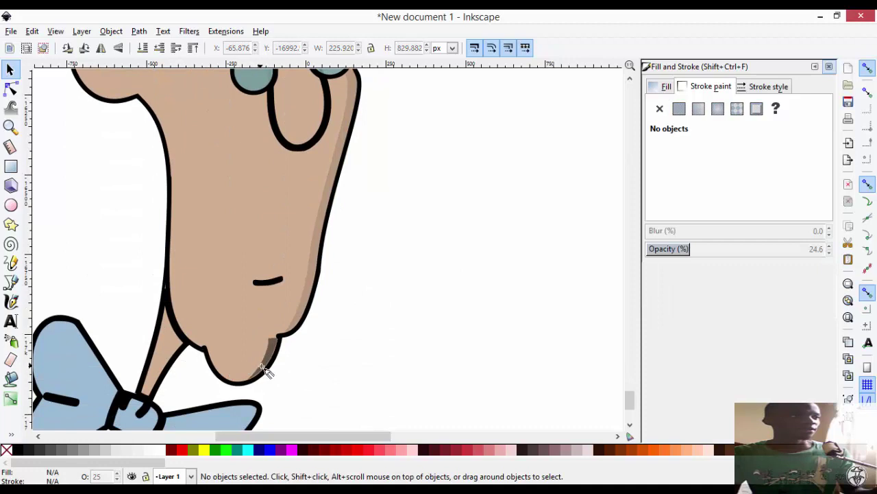
Step: Set the opacity of the shadow on the right side of the chin to 47.8%
{"action": "left_click", "coordinate": [264, 370]}
{"action": "left_click", "coordinate": [269, 359], "text": "alt"}
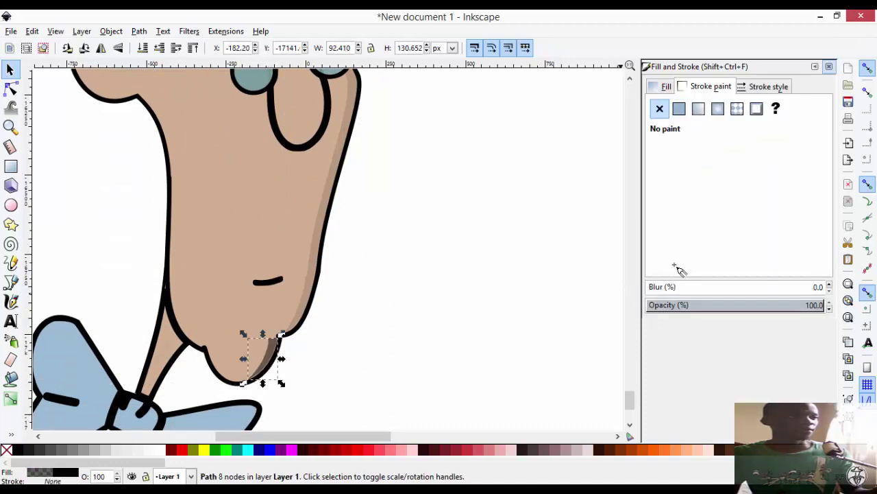
{"action": "left_click_drag", "start_coordinate": [794, 309], "coordinate": [731, 305]}
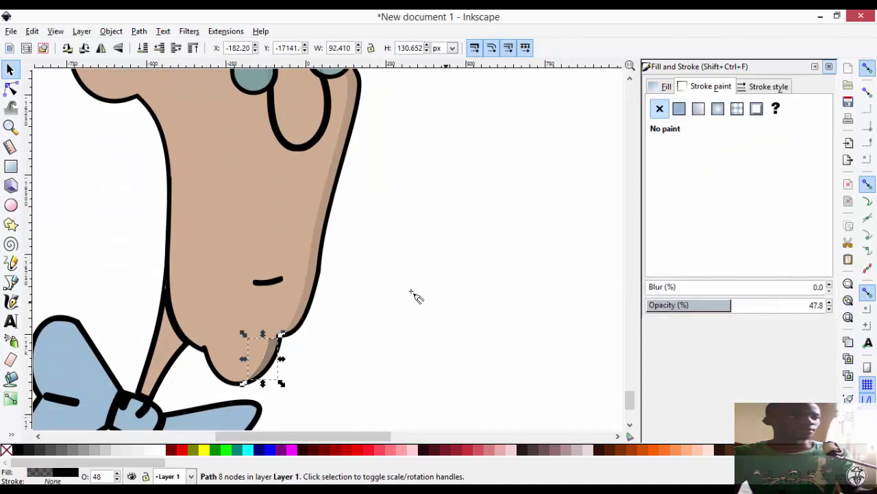
Step: Raise the alpha of the face's brown fill to 244 for a more opaque skin tone
{"action": "left_click", "coordinate": [270, 248]}
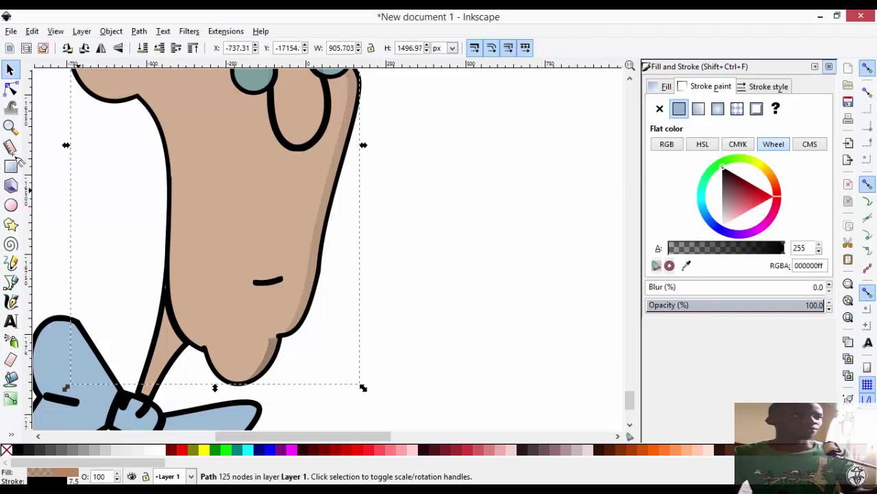
{"action": "left_click", "coordinate": [11, 126]}
{"action": "left_click", "coordinate": [26, 47]}
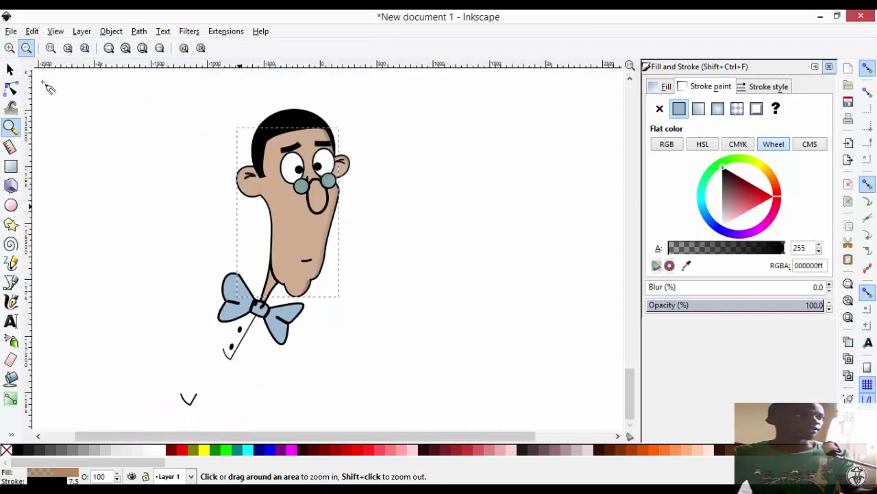
{"action": "scroll", "coordinate": [233, 170], "scroll_direction": "up", "scroll_amount": 2}
{"action": "left_click", "coordinate": [11, 70]}
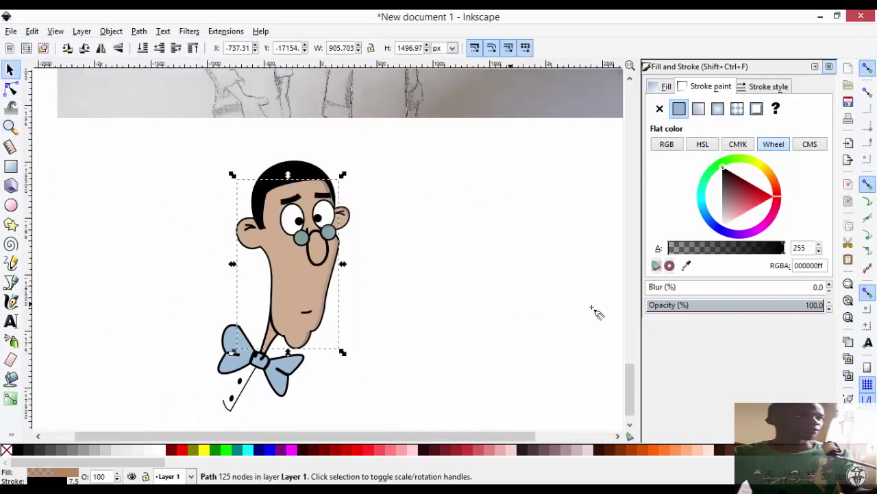
{"action": "left_click", "coordinate": [306, 279]}
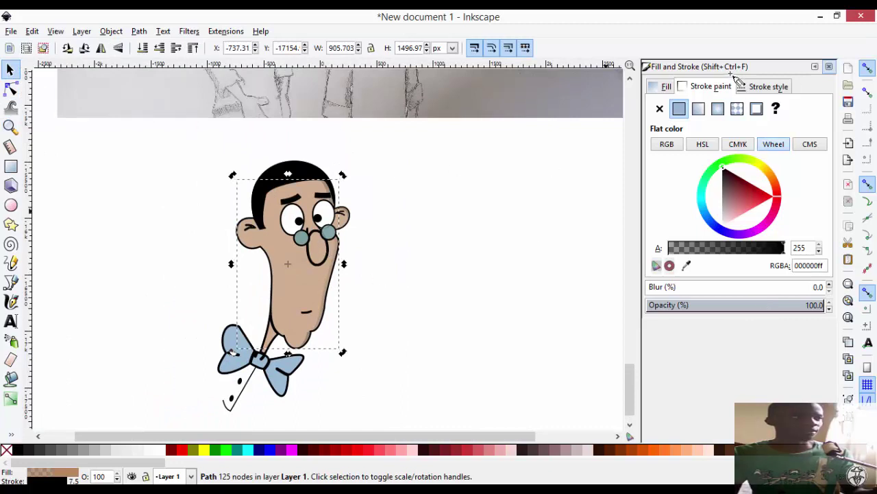
{"action": "left_click", "coordinate": [666, 86]}
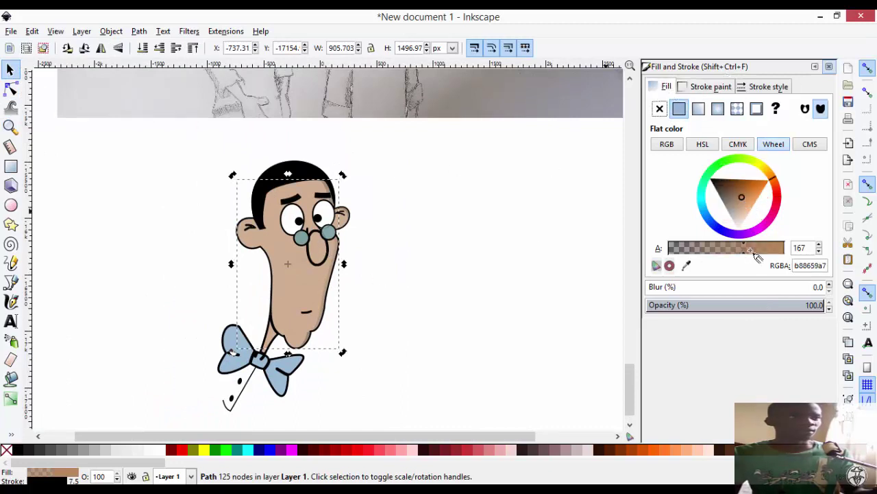
{"action": "left_click_drag", "start_coordinate": [757, 255], "coordinate": [778, 279]}
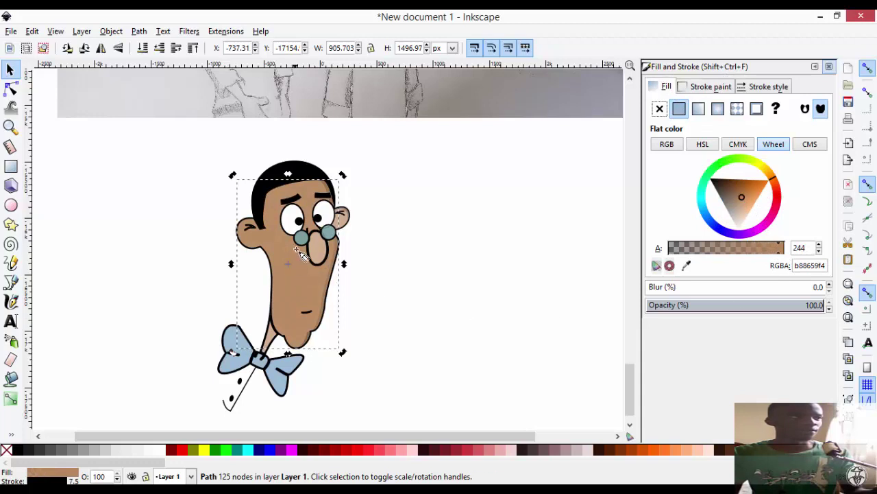
Step: Recolour the nose with the skin colour sampled from the face, including its alpha
{"action": "left_click", "coordinate": [318, 251]}
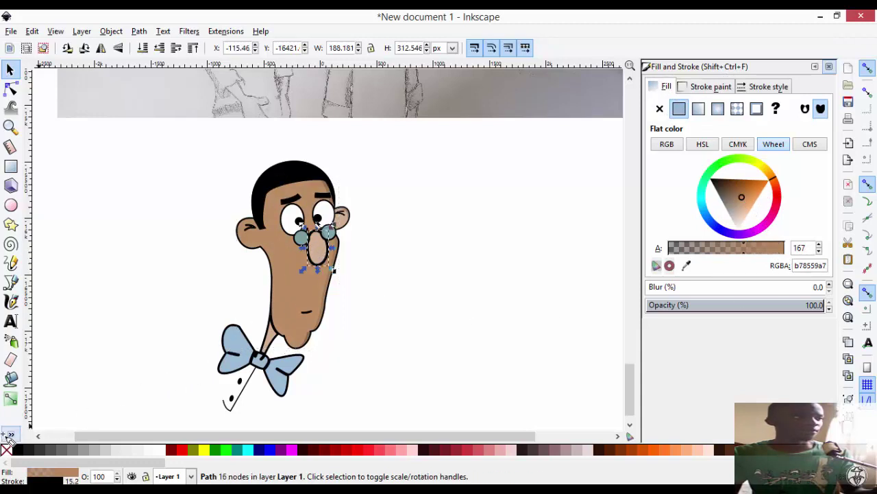
{"action": "left_click", "coordinate": [9, 434]}
{"action": "left_click", "coordinate": [48, 433]}
{"action": "left_click", "coordinate": [282, 312]}
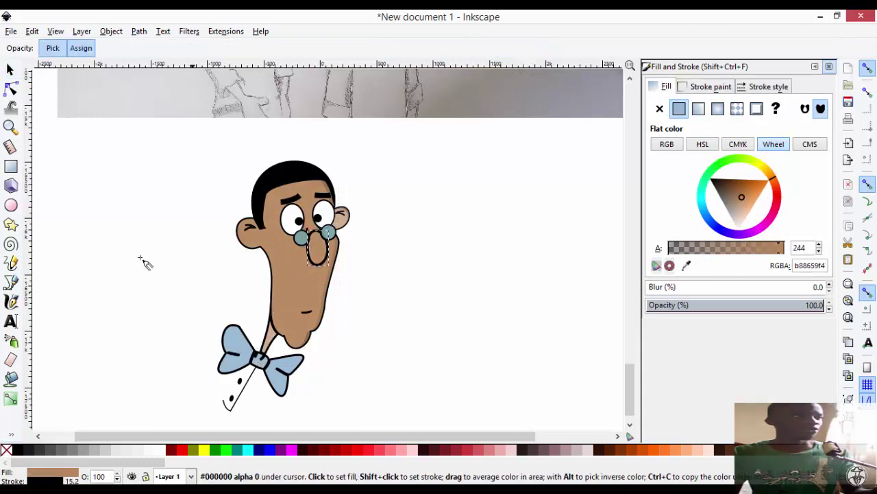
{"action": "left_click", "coordinate": [9, 69]}
{"action": "left_click", "coordinate": [457, 364]}
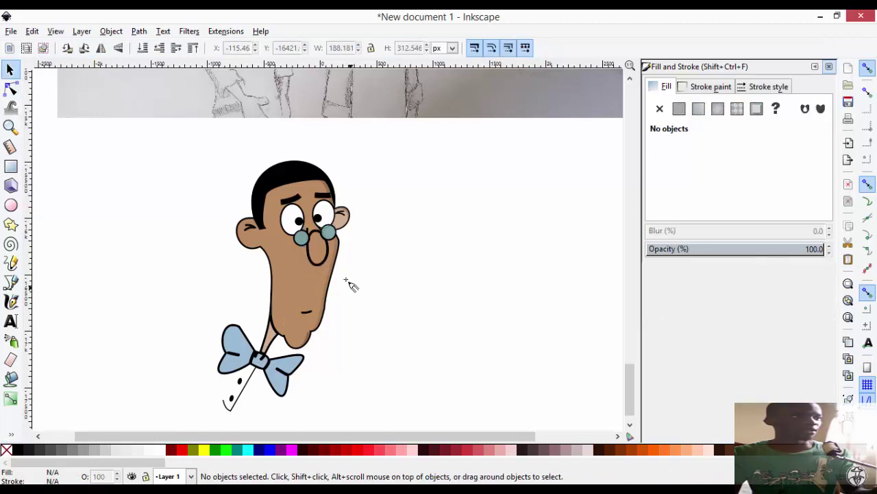
Step: Strengthen the face shadows: set the long right-side shadow's fill alpha to 204 and the forehead shadow's opacity to 72.5%
{"action": "left_click", "coordinate": [338, 260]}
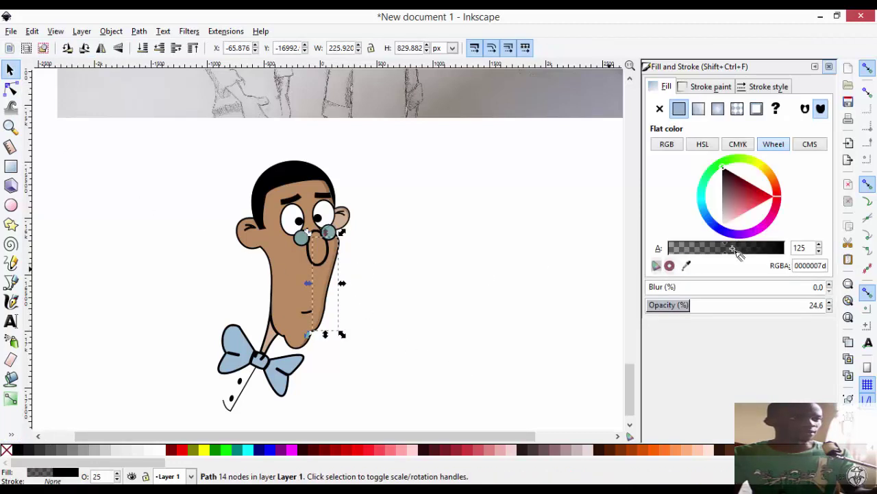
{"action": "left_click_drag", "start_coordinate": [735, 250], "coordinate": [765, 252]}
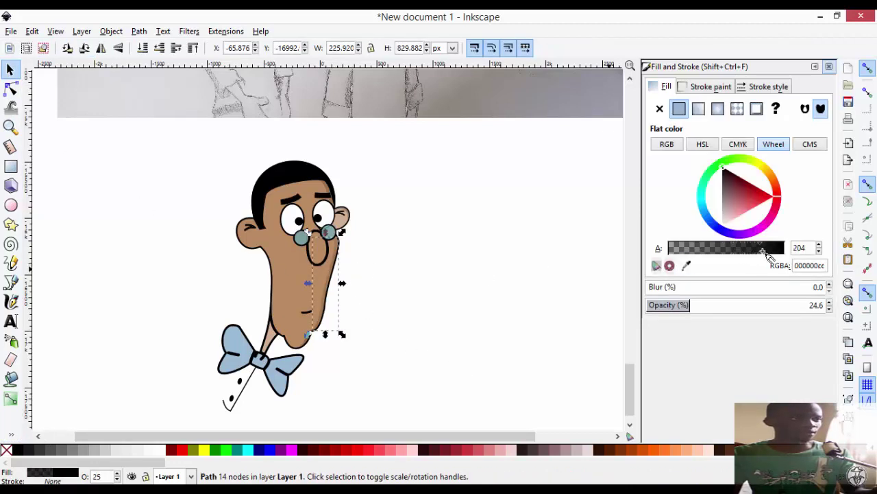
{"action": "left_click", "coordinate": [332, 195]}
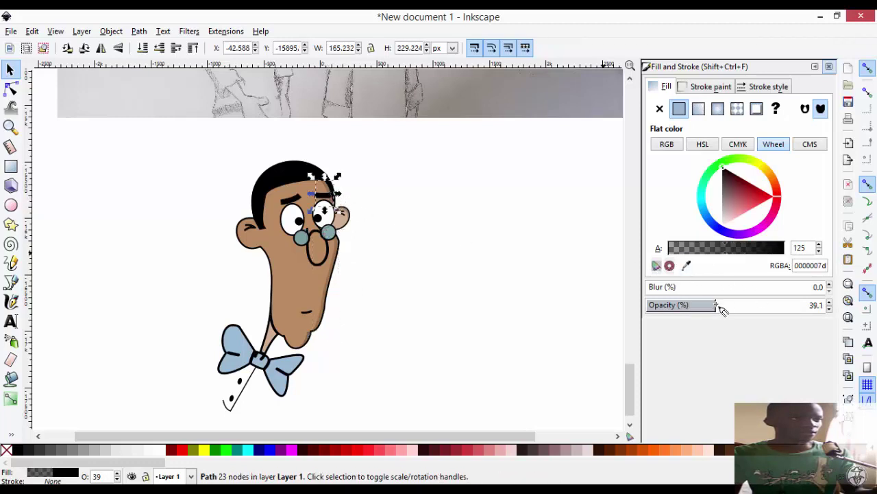
{"action": "left_click", "coordinate": [774, 305]}
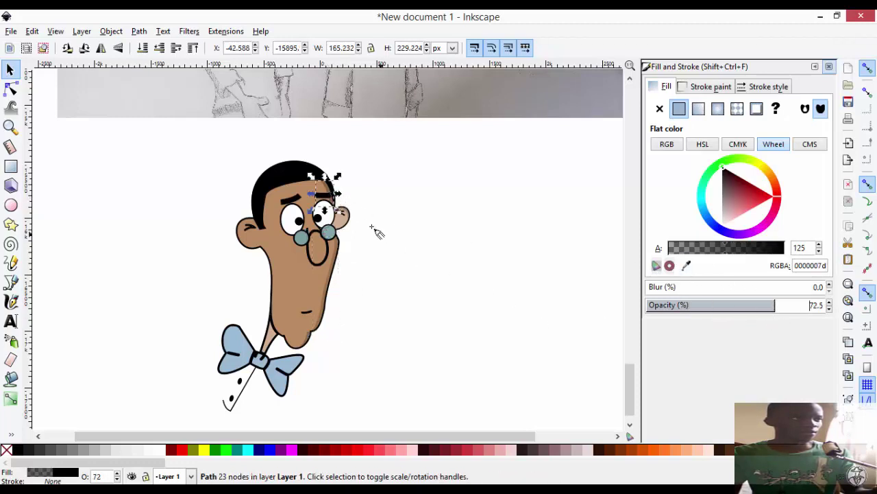
Step: Recolour the right ear with the skin colour sampled from the face and set the ear shadow's fill alpha to 164
{"action": "left_click", "coordinate": [347, 224]}
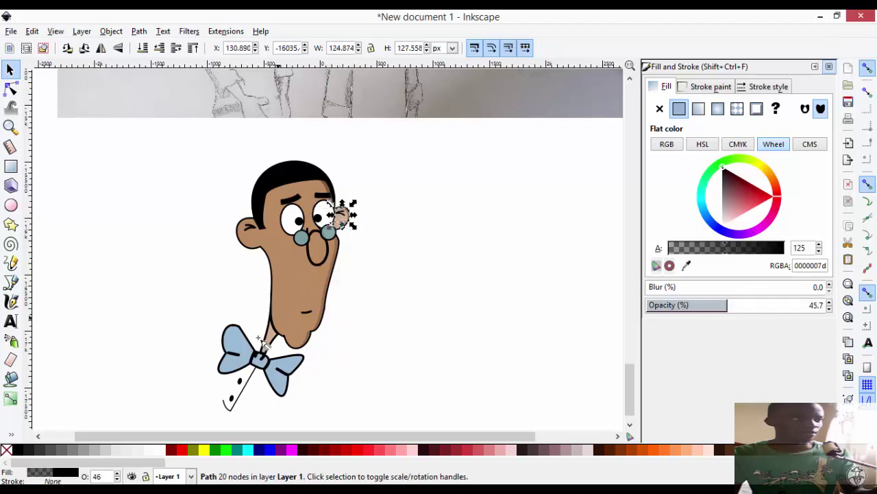
{"action": "left_click", "coordinate": [358, 245]}
{"action": "left_click", "coordinate": [345, 224]}
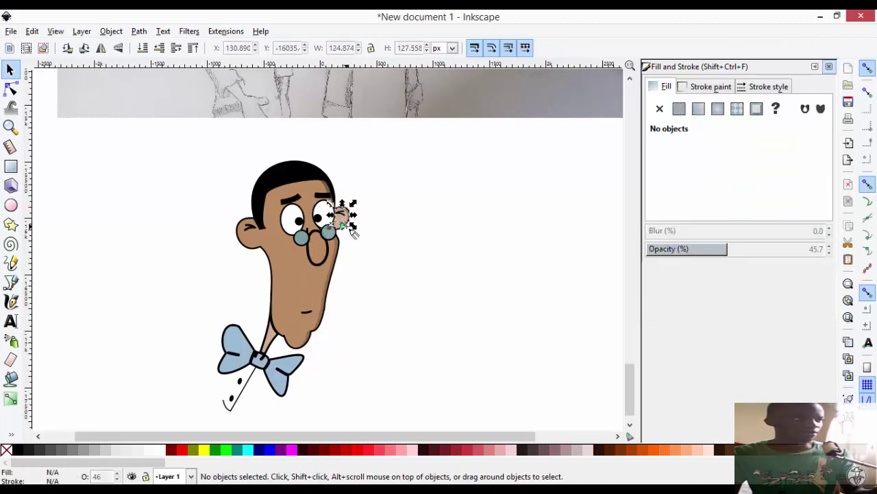
{"action": "left_click", "coordinate": [445, 239]}
{"action": "left_click", "coordinate": [342, 228]}
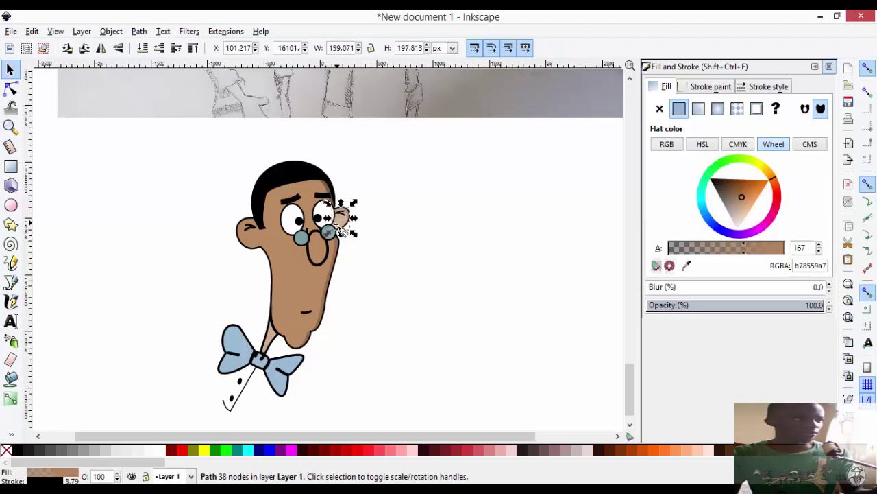
{"action": "left_click", "coordinate": [11, 434]}
{"action": "left_click", "coordinate": [50, 431]}
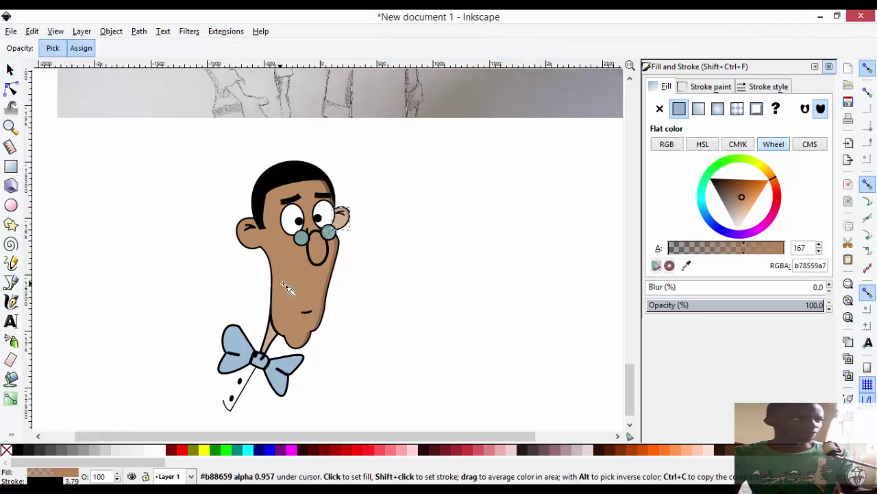
{"action": "left_click", "coordinate": [285, 288]}
{"action": "left_click", "coordinate": [9, 69]}
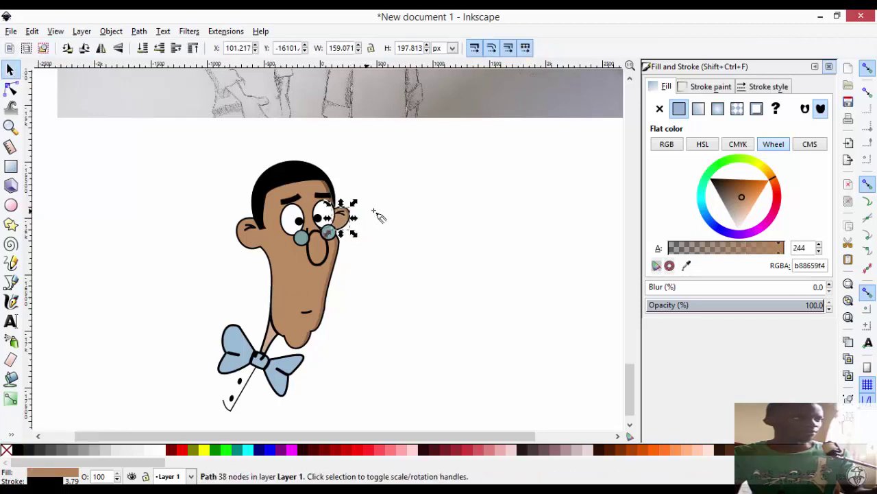
{"action": "left_click", "coordinate": [379, 216]}
{"action": "left_click", "coordinate": [350, 218]}
{"action": "left_click", "coordinate": [754, 249]}
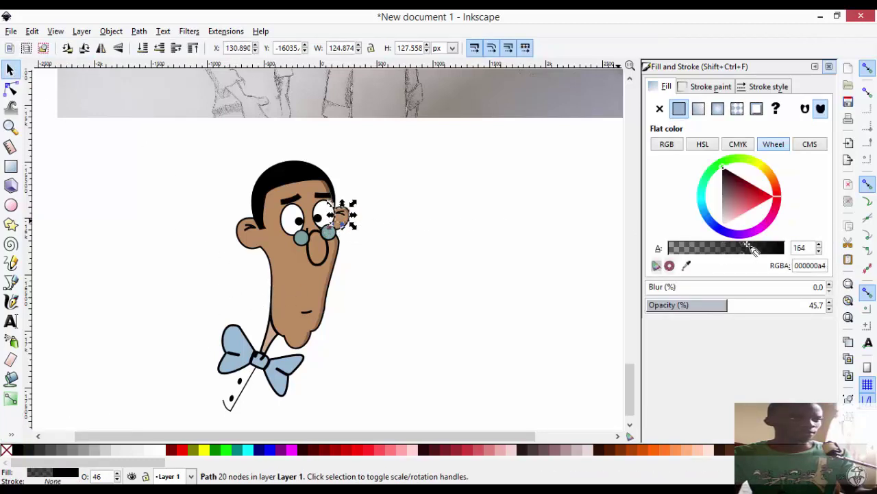
Step: Recolour the neck with the skin colour sampled from the face
{"action": "left_click", "coordinate": [275, 339]}
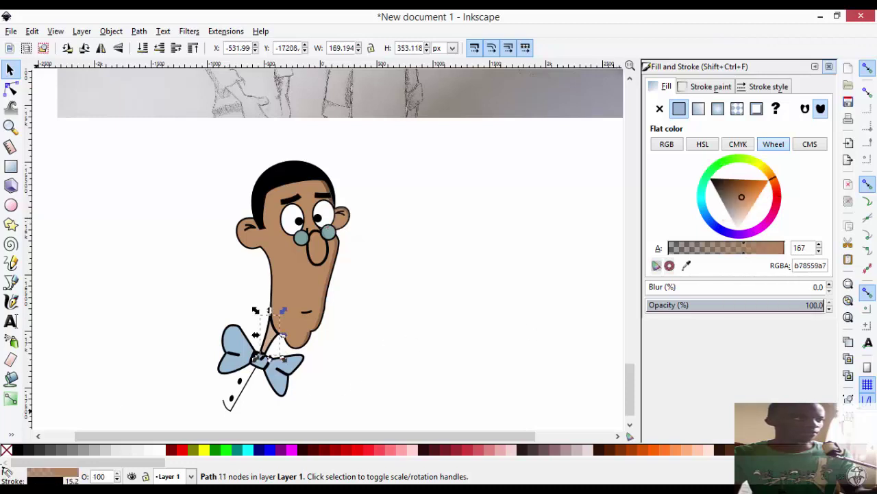
{"action": "left_click", "coordinate": [41, 435]}
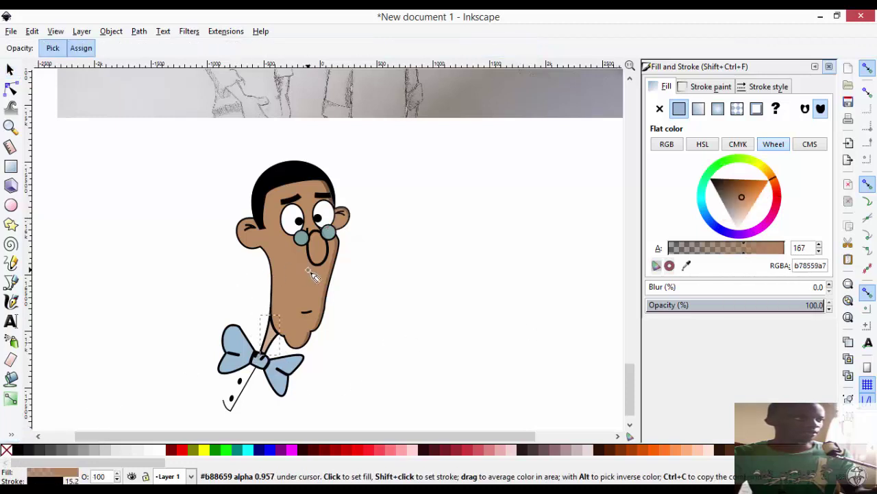
{"action": "left_click", "coordinate": [329, 293]}
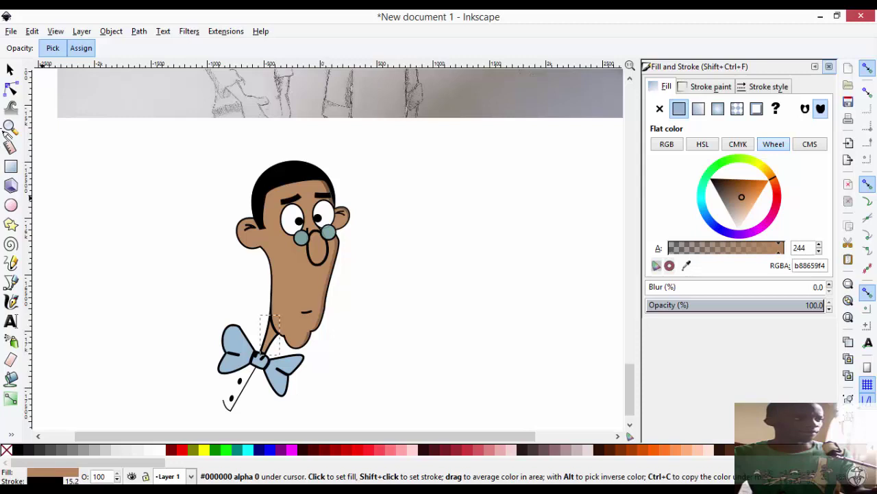
{"action": "left_click", "coordinate": [10, 69]}
Step: Change both wings of the bow tie to solid black with a fill alpha of 255
{"action": "left_click", "coordinate": [240, 355]}
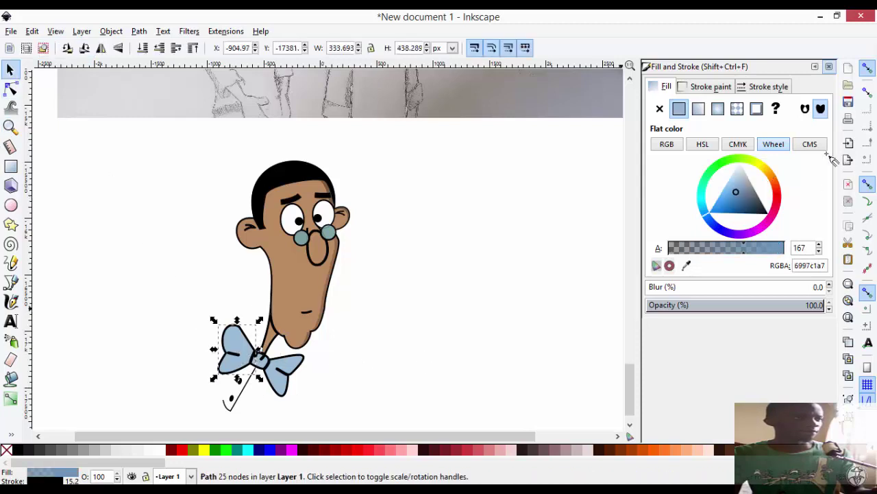
{"action": "left_click_drag", "start_coordinate": [758, 218], "coordinate": [767, 213]}
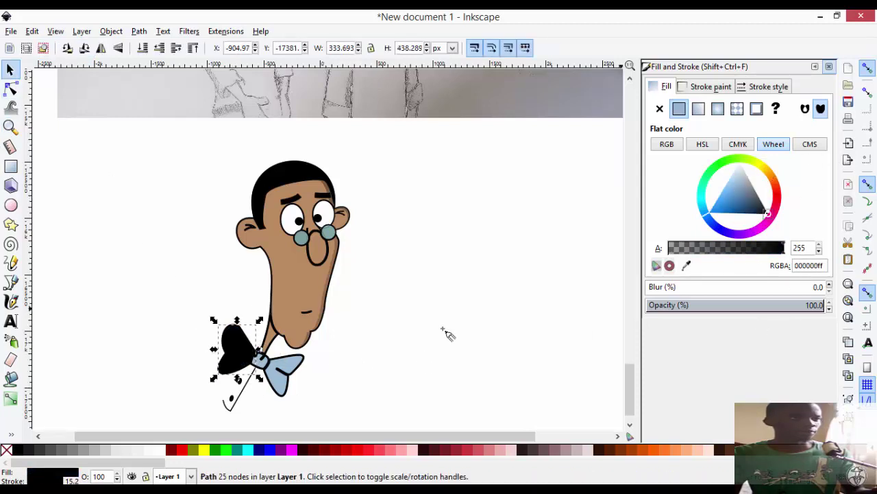
{"action": "left_click", "coordinate": [287, 371]}
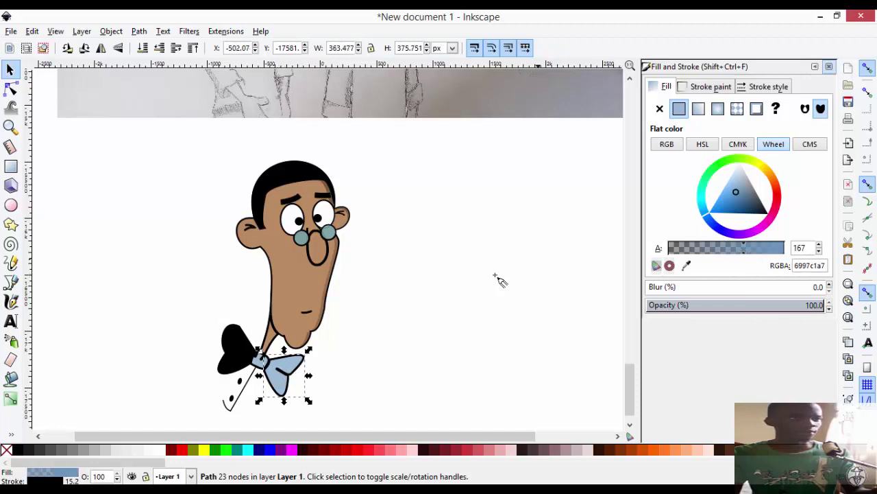
{"action": "left_click_drag", "start_coordinate": [752, 203], "coordinate": [795, 235]}
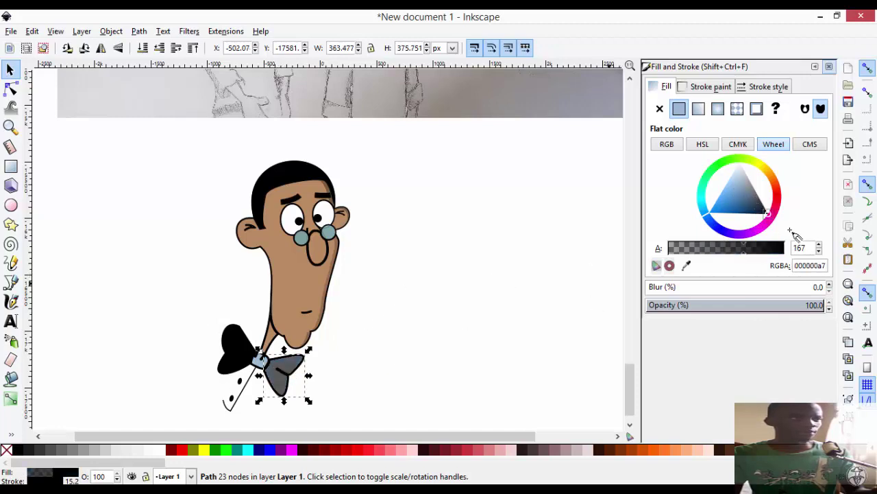
{"action": "left_click", "coordinate": [315, 371]}
{"action": "left_click", "coordinate": [275, 371]}
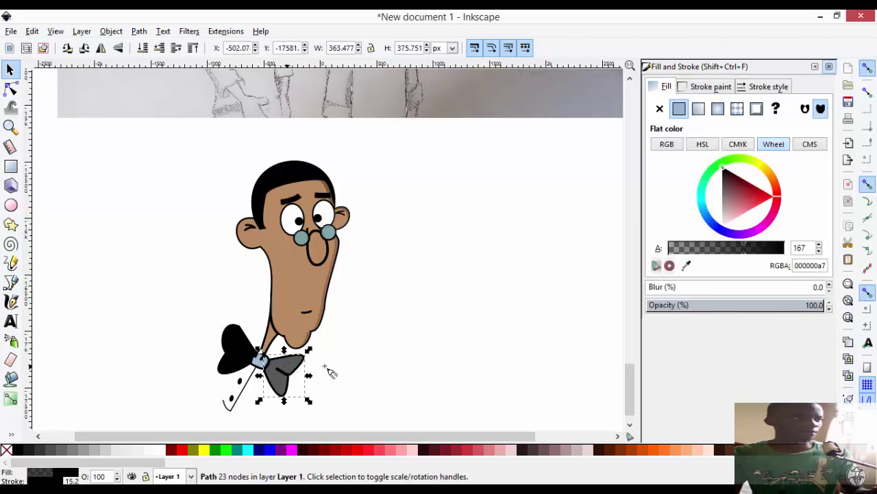
{"action": "left_click_drag", "start_coordinate": [770, 246], "coordinate": [785, 248]}
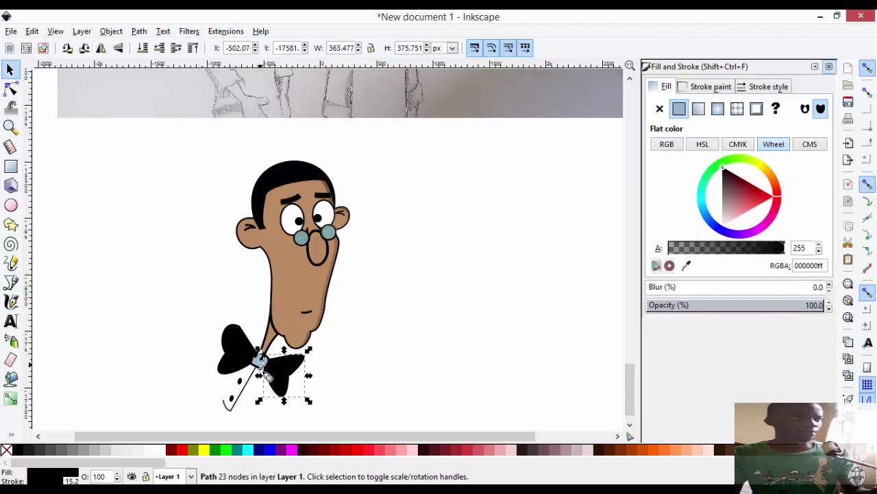
Step: Fill the bow tie's centre knot with solid, fully opaque black to match the wings
{"action": "left_click", "coordinate": [259, 358]}
{"action": "left_click", "coordinate": [269, 370]}
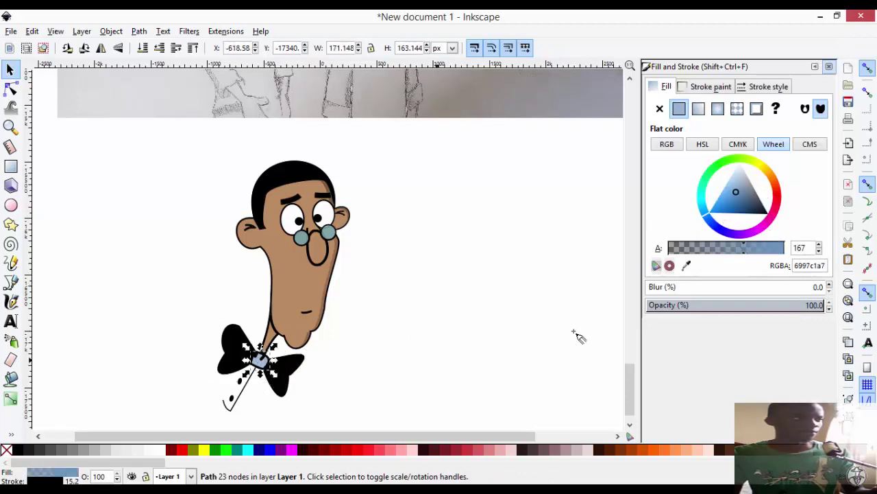
{"action": "left_click_drag", "start_coordinate": [756, 213], "coordinate": [771, 215]}
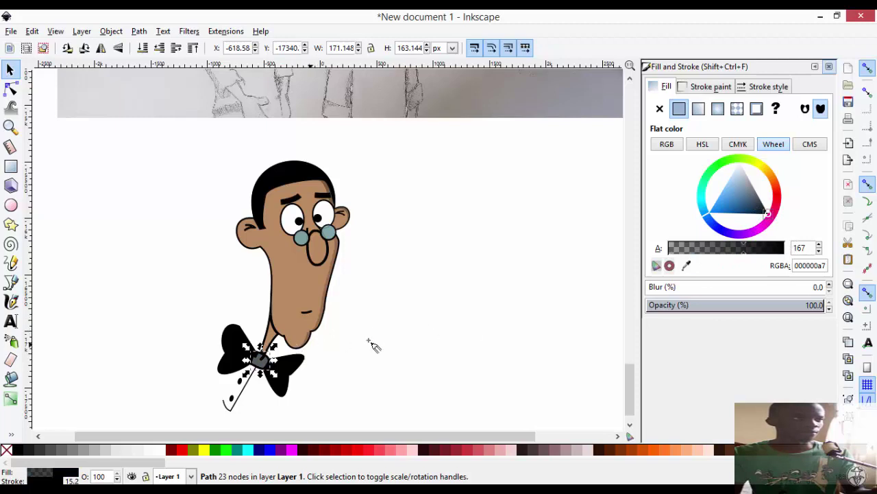
{"action": "left_click_drag", "start_coordinate": [767, 255], "coordinate": [786, 251]}
{"action": "left_click", "coordinate": [451, 307]}
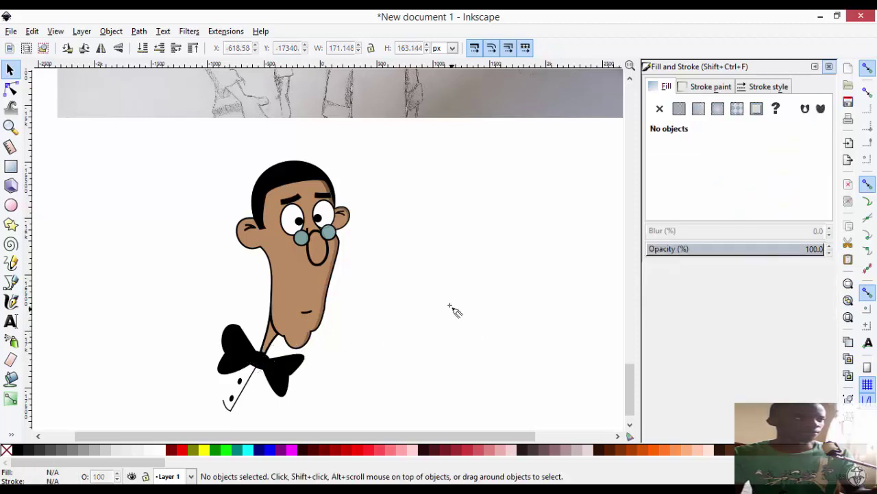
Step: Place a small black ellipse about 21 by 22 px in the white of the left eye, just above the pupil
{"action": "left_click", "coordinate": [11, 127]}
{"action": "left_click", "coordinate": [298, 220]}
{"action": "left_click", "coordinate": [297, 220]}
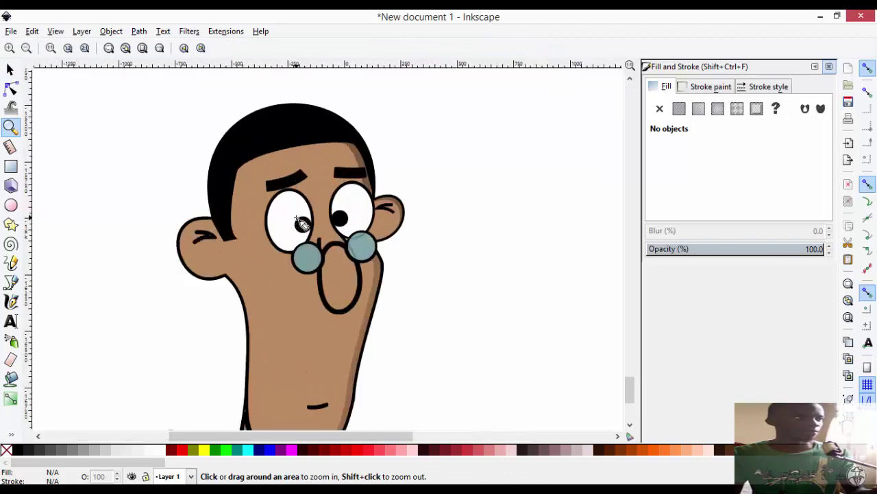
{"action": "left_click", "coordinate": [298, 220]}
{"action": "left_click", "coordinate": [298, 220]}
{"action": "left_click", "coordinate": [298, 220]}
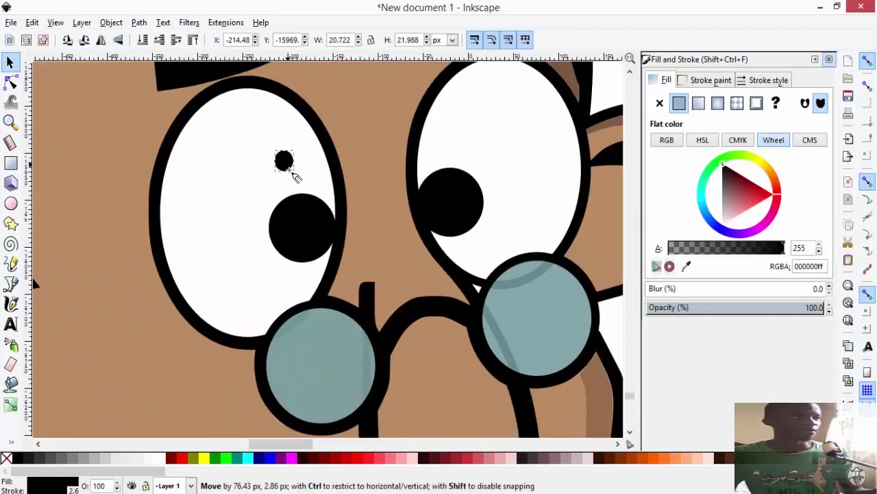
{"action": "mouse_move", "coordinate": [294, 172]}
{"action": "left_mouse_down"}
{"action": "mouse_move", "coordinate": [296, 179]}
{"action": "mouse_move", "coordinate": [298, 172]}
{"action": "left_mouse_up"}
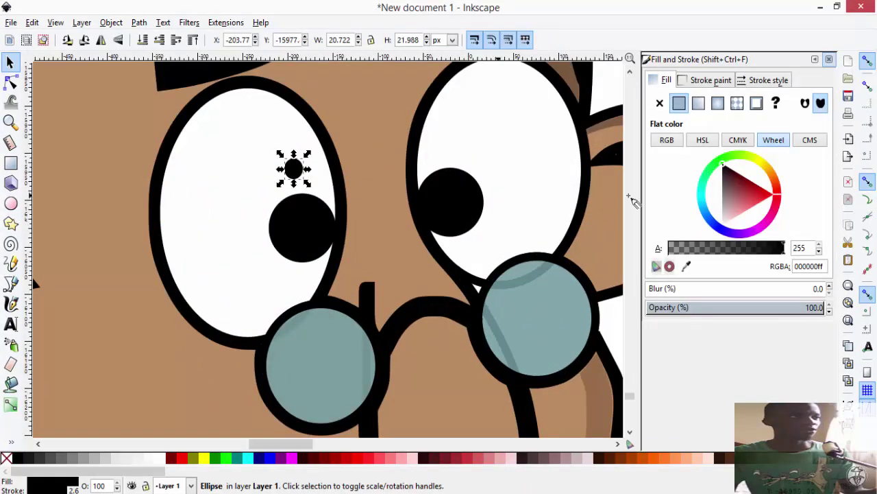
Step: Make the small ellipse solid white with no stroke and place it on the upper right of the left pupil
{"action": "left_click_drag", "start_coordinate": [726, 212], "coordinate": [722, 226]}
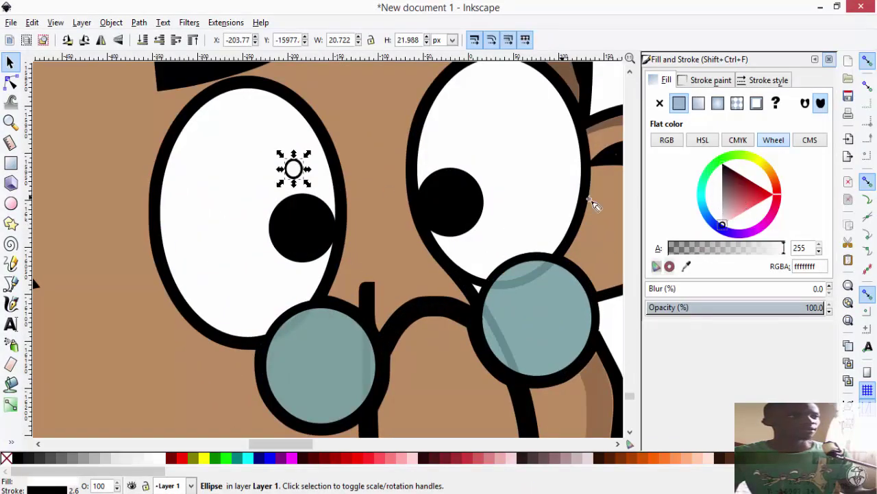
{"action": "left_click", "coordinate": [706, 80]}
{"action": "left_click", "coordinate": [660, 102]}
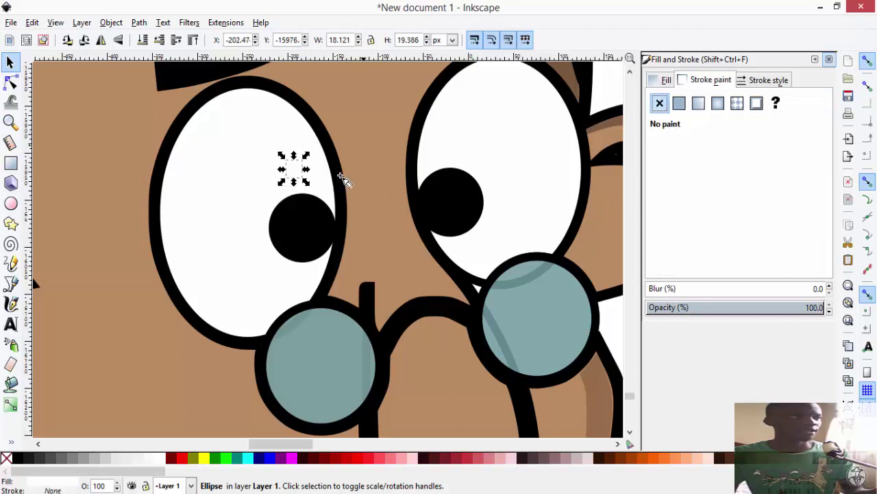
{"action": "left_click_drag", "start_coordinate": [302, 179], "coordinate": [317, 226]}
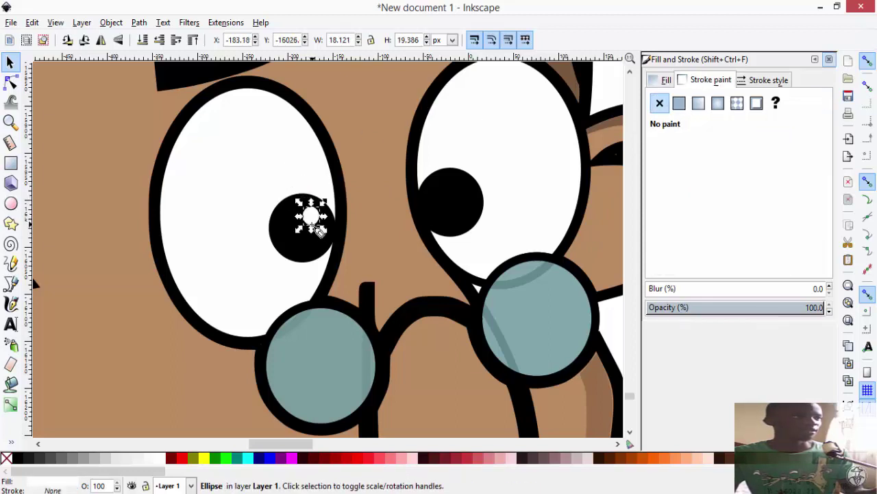
Step: Duplicate the white highlight of the left pupil and place the copy on the upper part of the right pupil
{"action": "right_click", "coordinate": [312, 225]}
{"action": "left_click", "coordinate": [335, 323]}
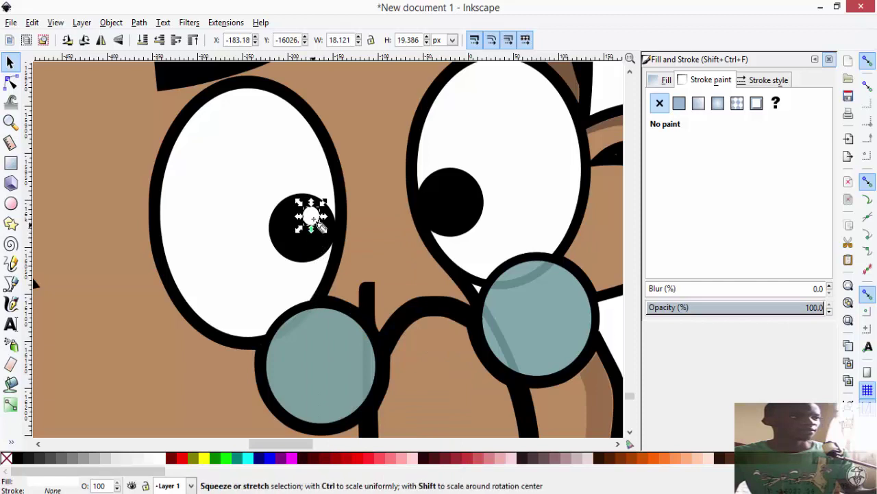
{"action": "left_click_drag", "start_coordinate": [314, 218], "coordinate": [473, 189]}
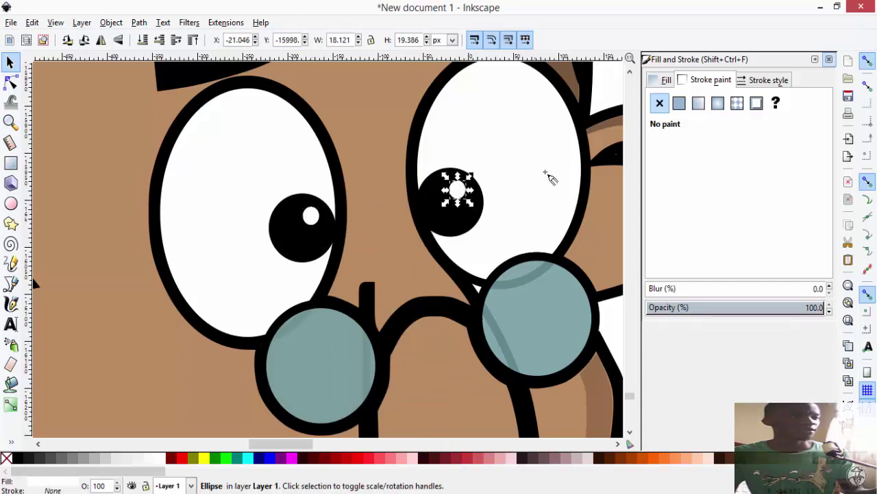
{"action": "left_click", "coordinate": [531, 294]}
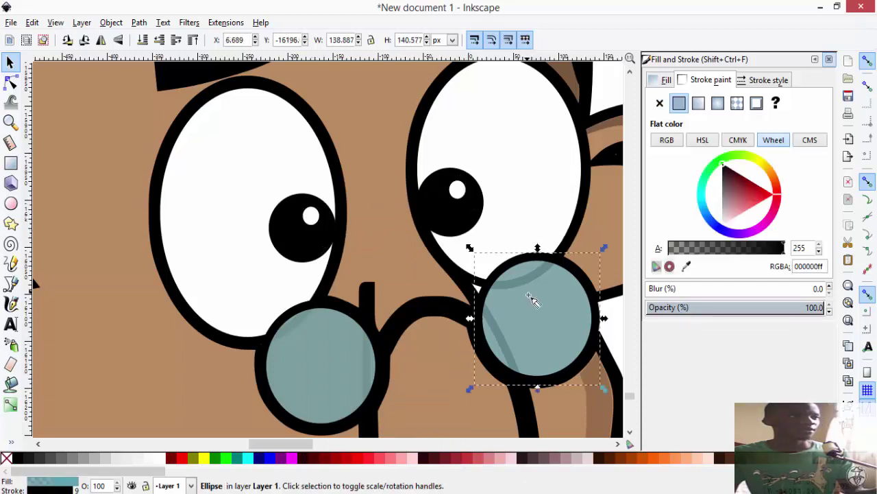
{"action": "right_click", "coordinate": [548, 301]}
{"action": "double_click", "coordinate": [461, 194]}
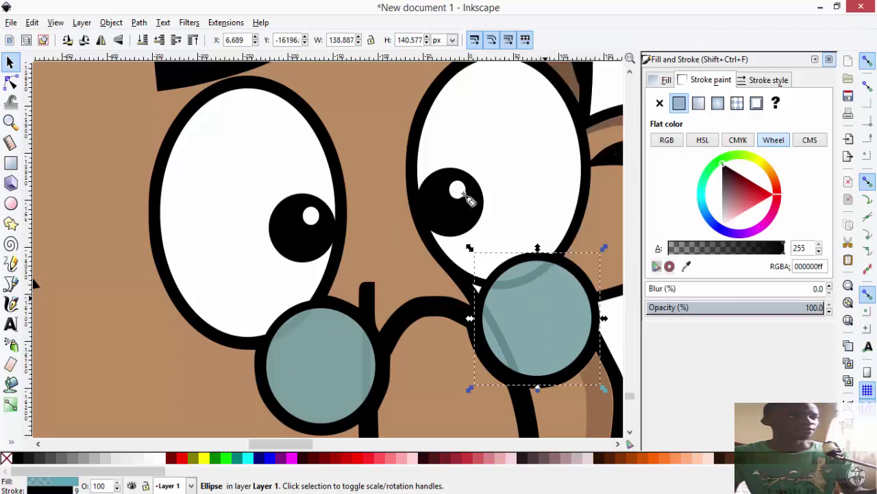
{"action": "right_click", "coordinate": [462, 193]}
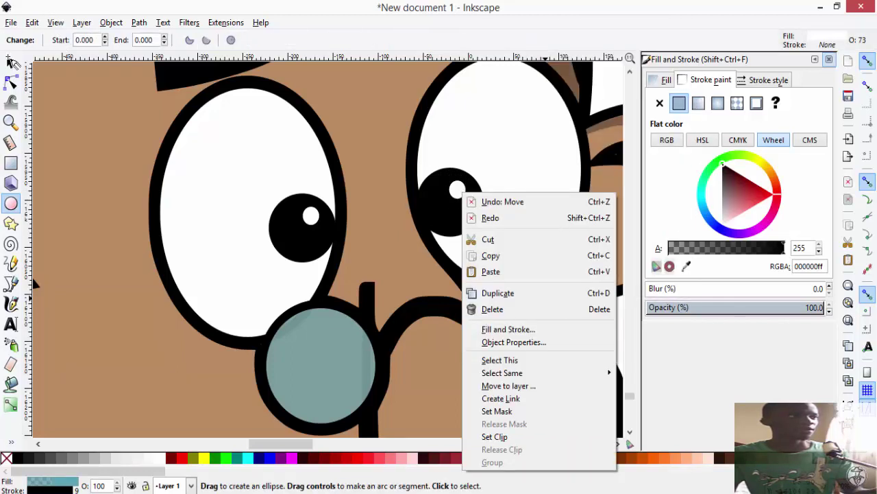
{"action": "left_click", "coordinate": [9, 60]}
{"action": "left_click", "coordinate": [9, 61]}
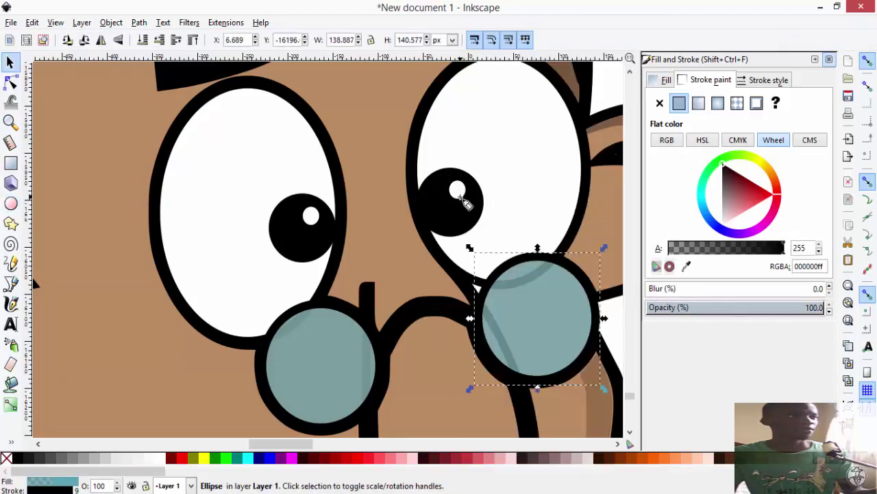
Step: Duplicate the right pupil's highlight onto the right glasses lens as a tilted ellipse about 21 by 15 px with 52.9% opacity
{"action": "right_click", "coordinate": [463, 201]}
{"action": "left_click", "coordinate": [497, 296]}
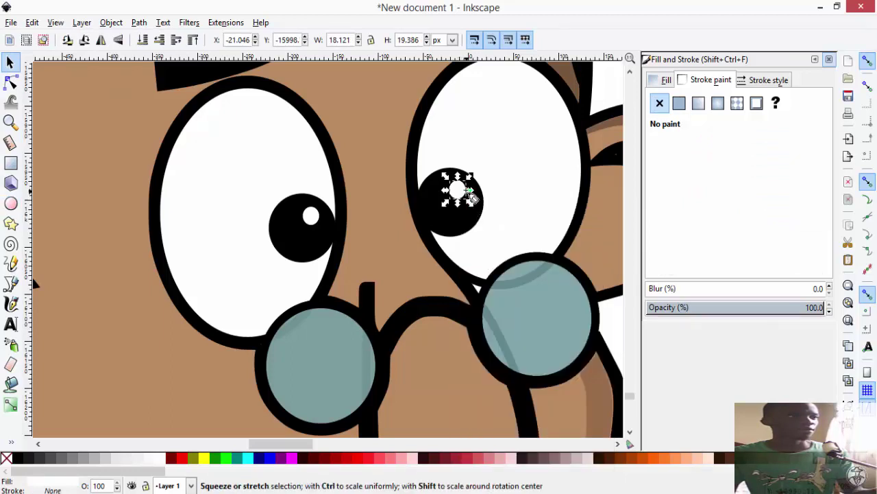
{"action": "left_click_drag", "start_coordinate": [470, 198], "coordinate": [567, 290]}
{"action": "left_click", "coordinate": [551, 281]}
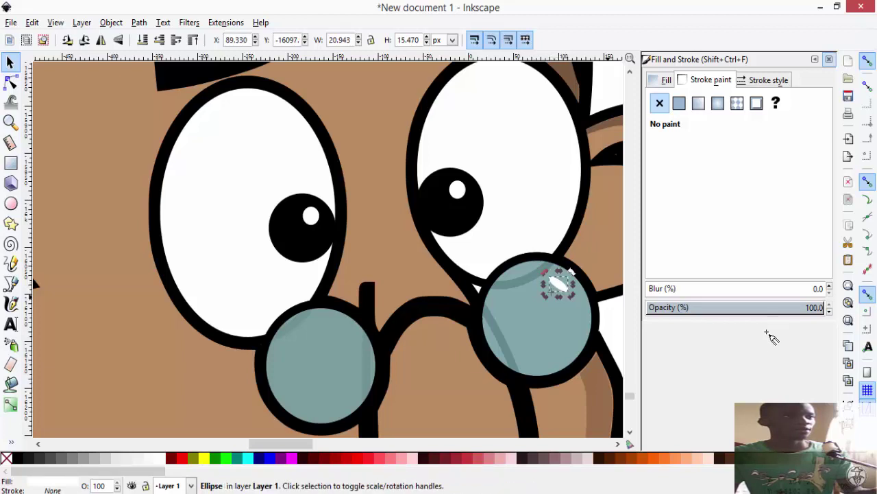
{"action": "left_click_drag", "start_coordinate": [789, 310], "coordinate": [741, 308]}
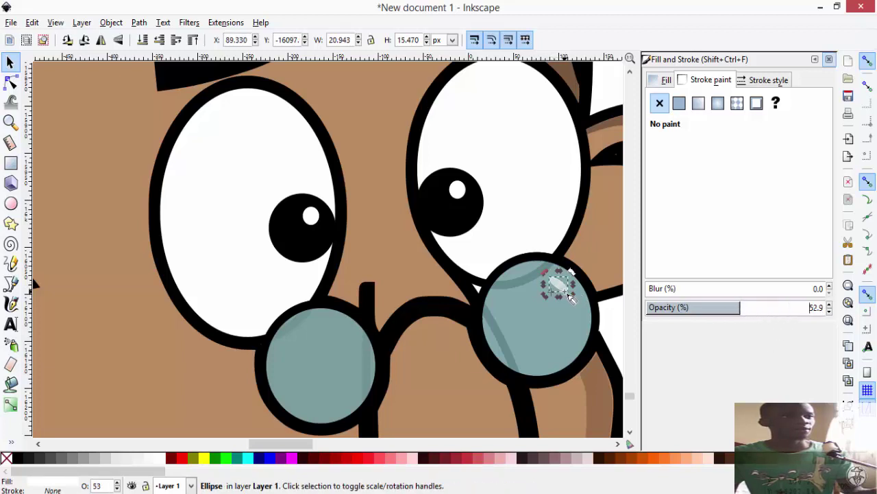
Step: Duplicate the right lens's translucent highlight and place the copy on the upper part of the left glasses lens
{"action": "right_click", "coordinate": [566, 288]}
{"action": "left_click", "coordinate": [597, 109]}
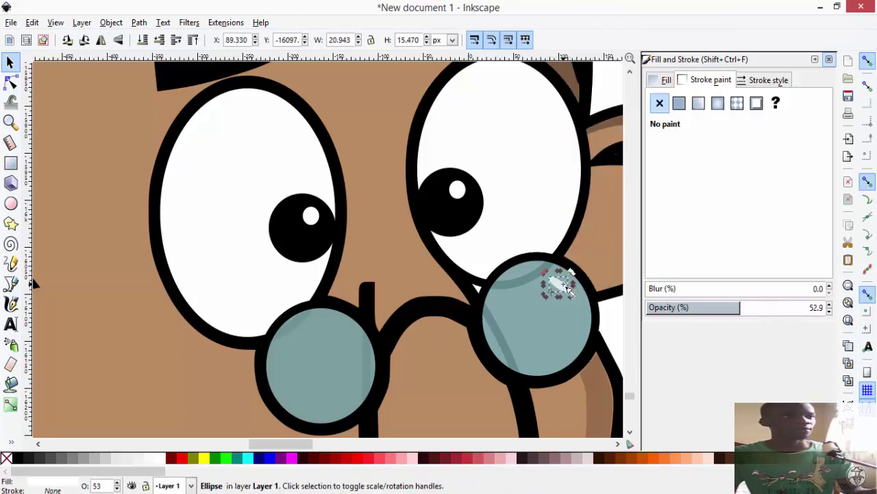
{"action": "left_click_drag", "start_coordinate": [560, 283], "coordinate": [504, 295]}
{"action": "left_click_drag", "start_coordinate": [443, 304], "coordinate": [342, 334]}
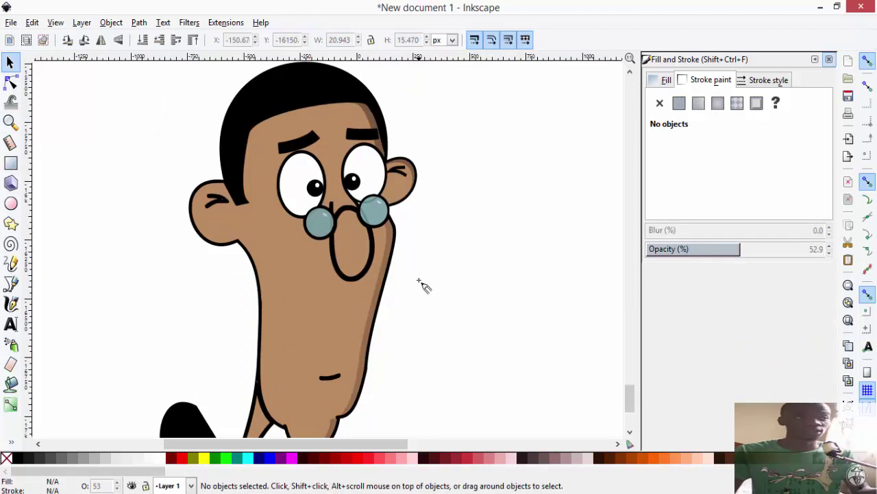
{"action": "left_click_drag", "start_coordinate": [326, 314], "coordinate": [327, 277]}
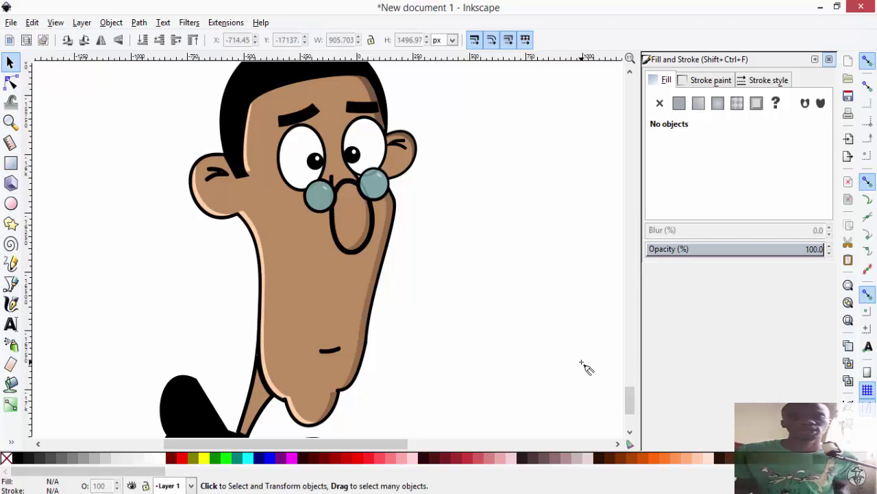
Step: Check the program's version information and close it to return to the drawing
{"action": "left_click", "coordinate": [257, 23]}
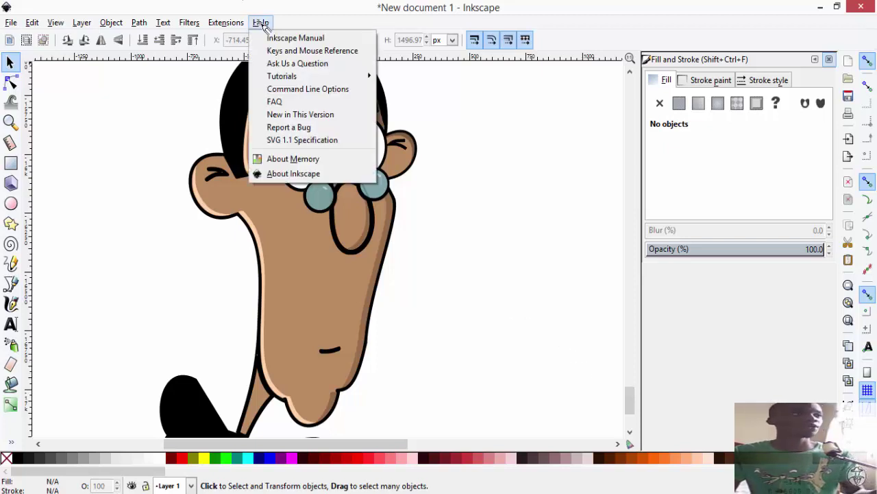
{"action": "left_click", "coordinate": [276, 174]}
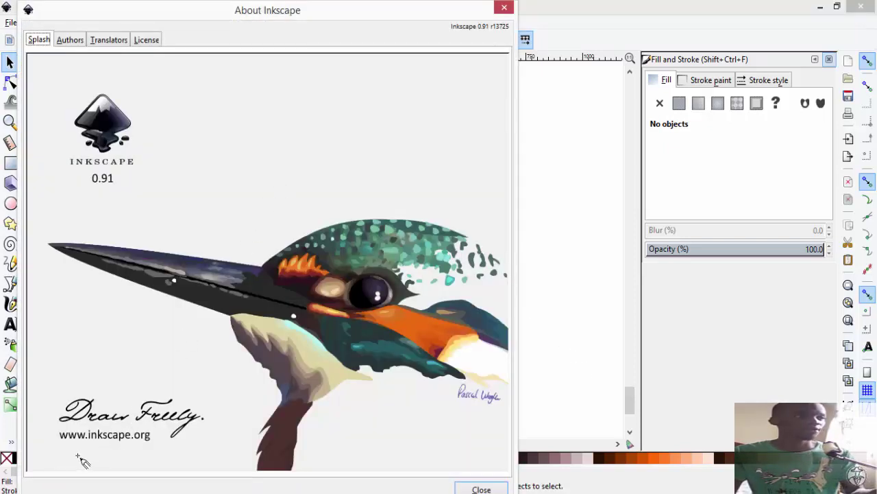
{"action": "left_click", "coordinate": [504, 7]}
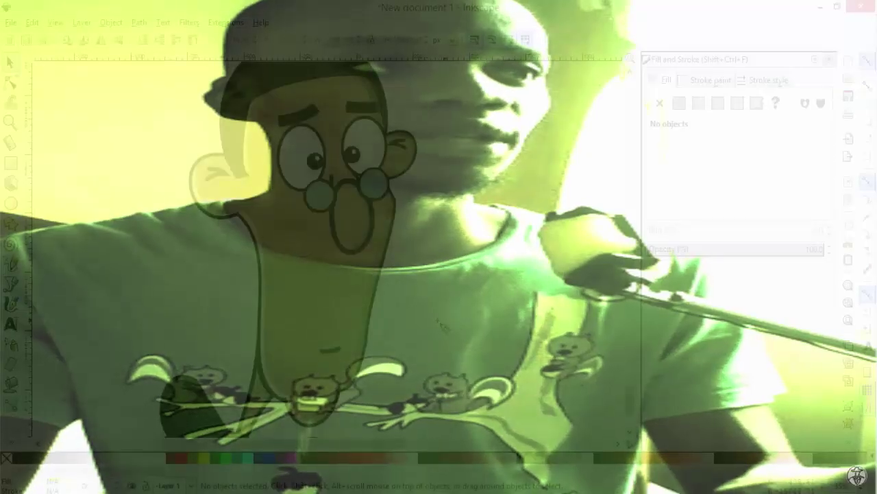
{"action": "scroll", "coordinate": [316, 344], "scroll_direction": "down", "scroll_amount": 3}
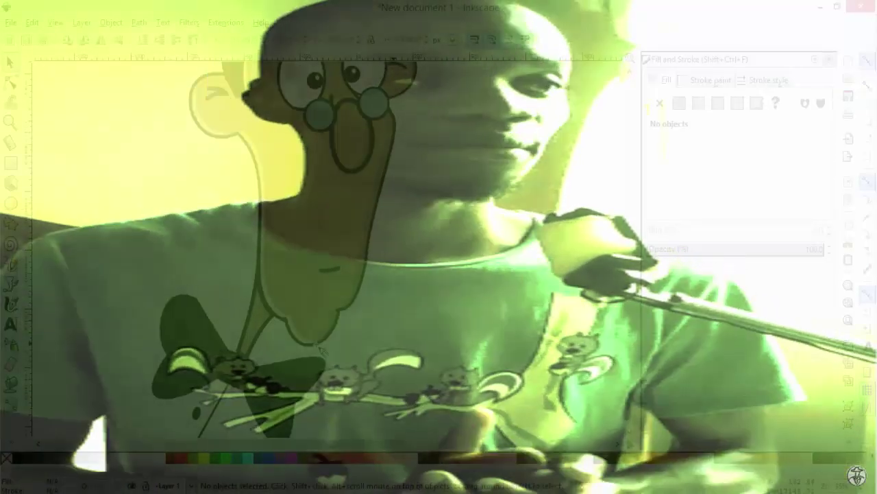